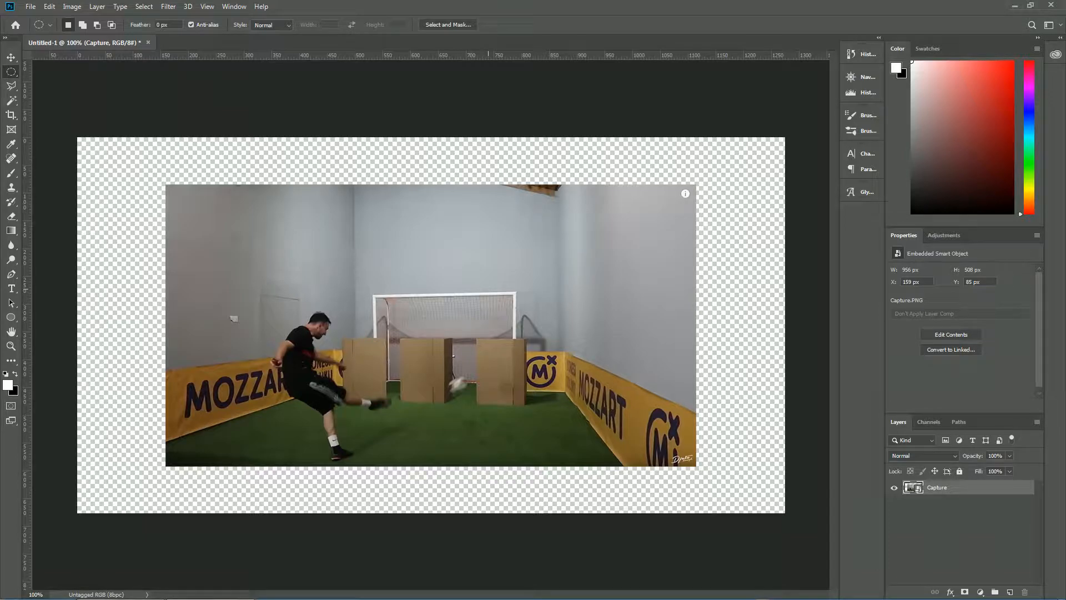
Enlarge the Capture photo to about 1240 × 658 px, nearly filling the canvas, and rasterize its layer.
key("ctrl+t")
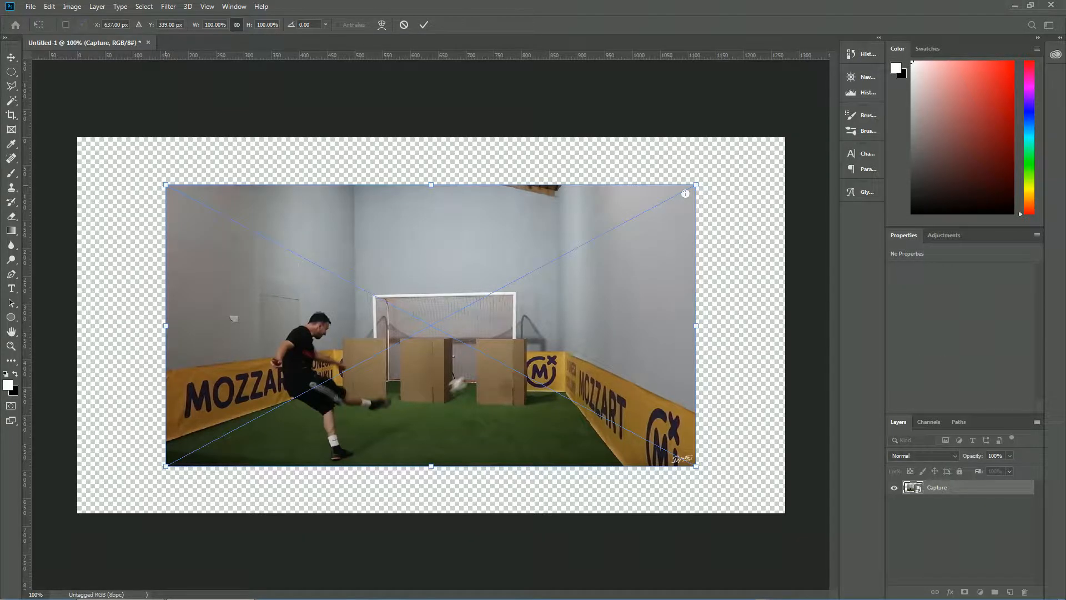
left_click_drag(165, 184, 87, 142)
key("Return")
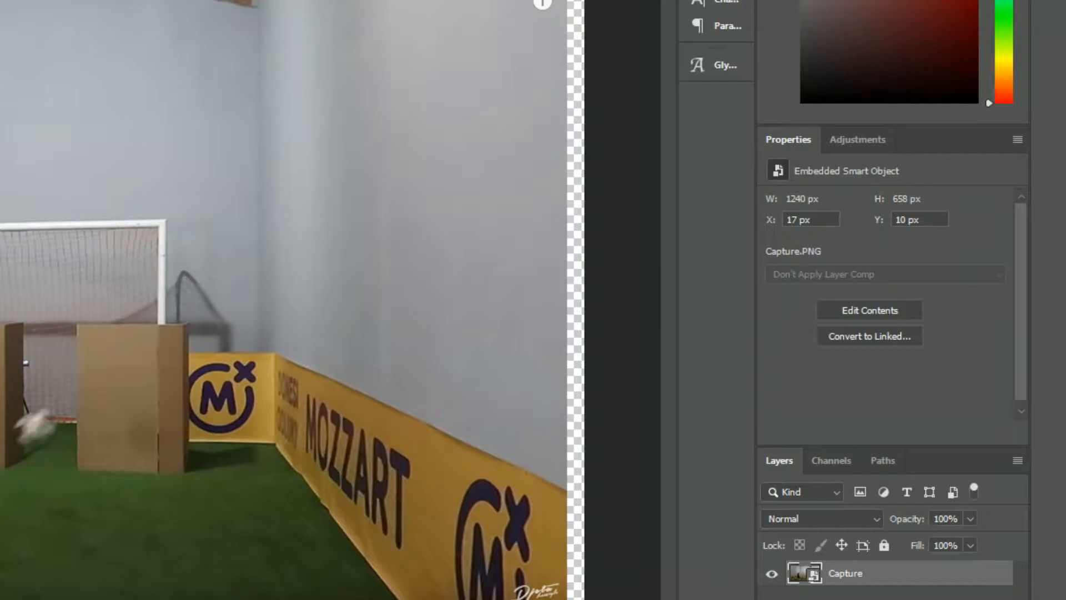
right_click(801, 573)
left_click(861, 104)
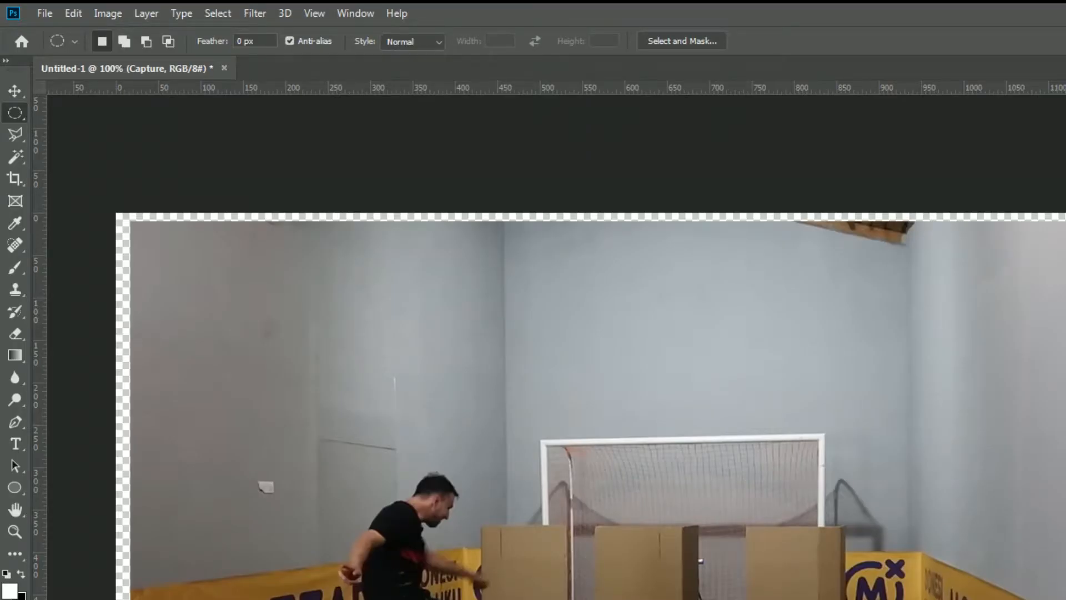
Remove the info icon from the photo's upper-right corner using an elliptical selection and a Content-Aware fill at 100% opacity.
right_click(15, 113)
left_click(104, 129)
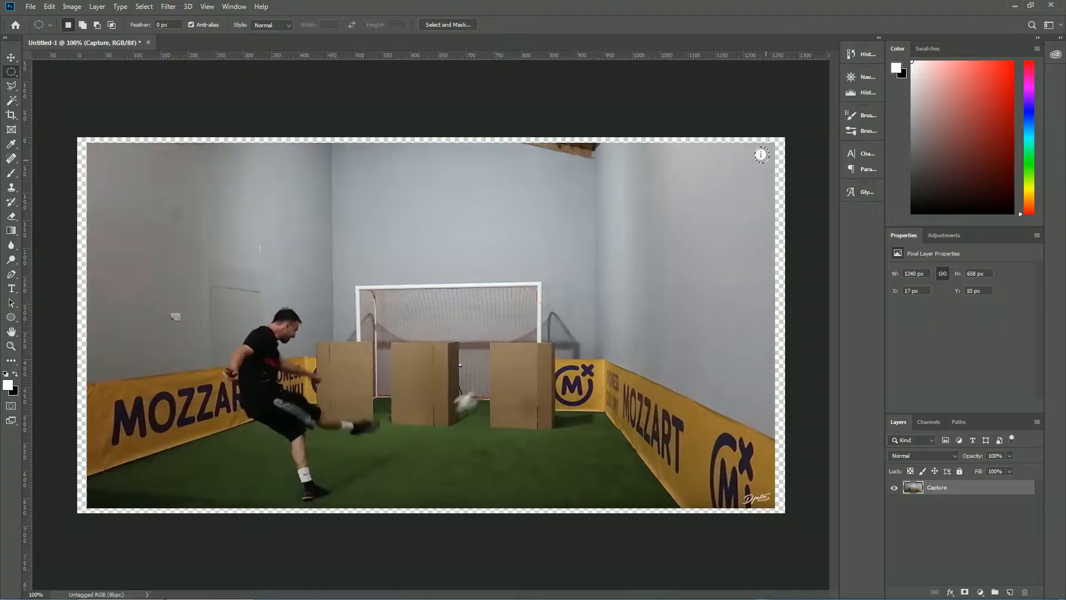
left_click_drag(764, 158, 764, 159)
right_click(762, 156)
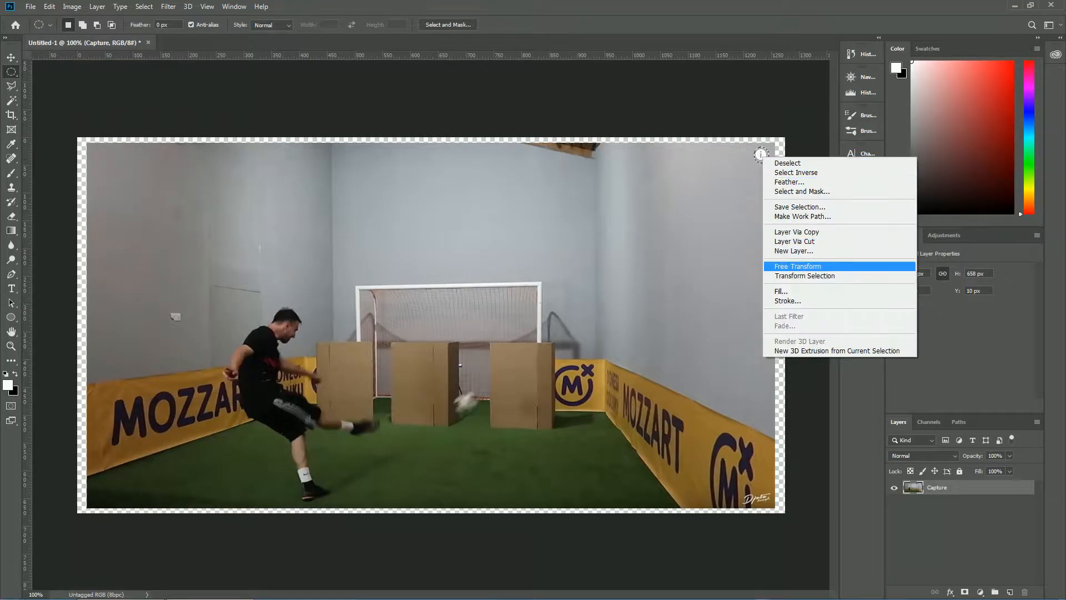
left_click(783, 267)
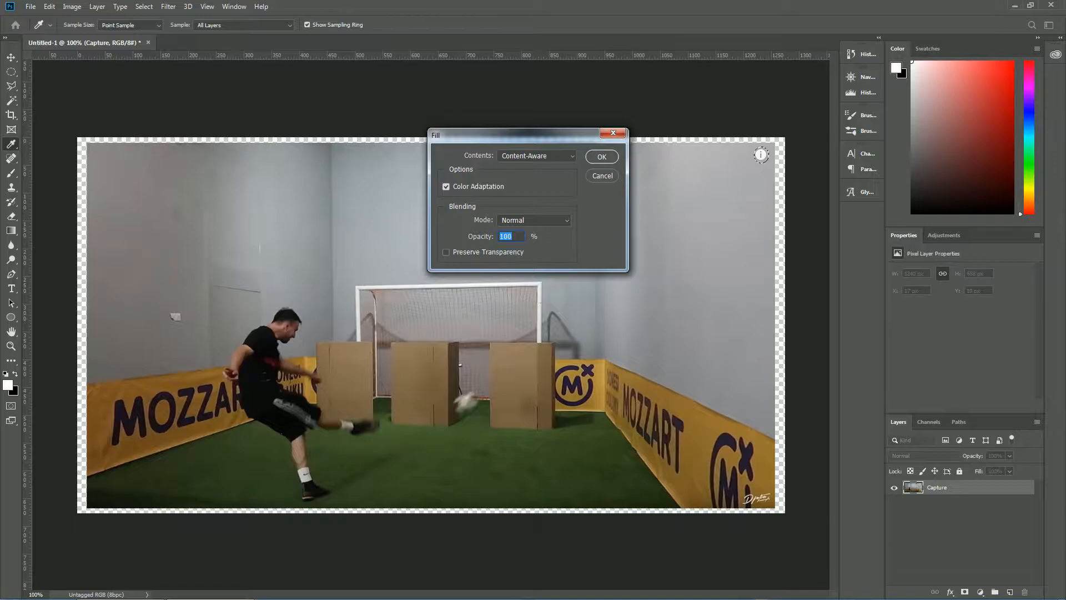
key("Return")
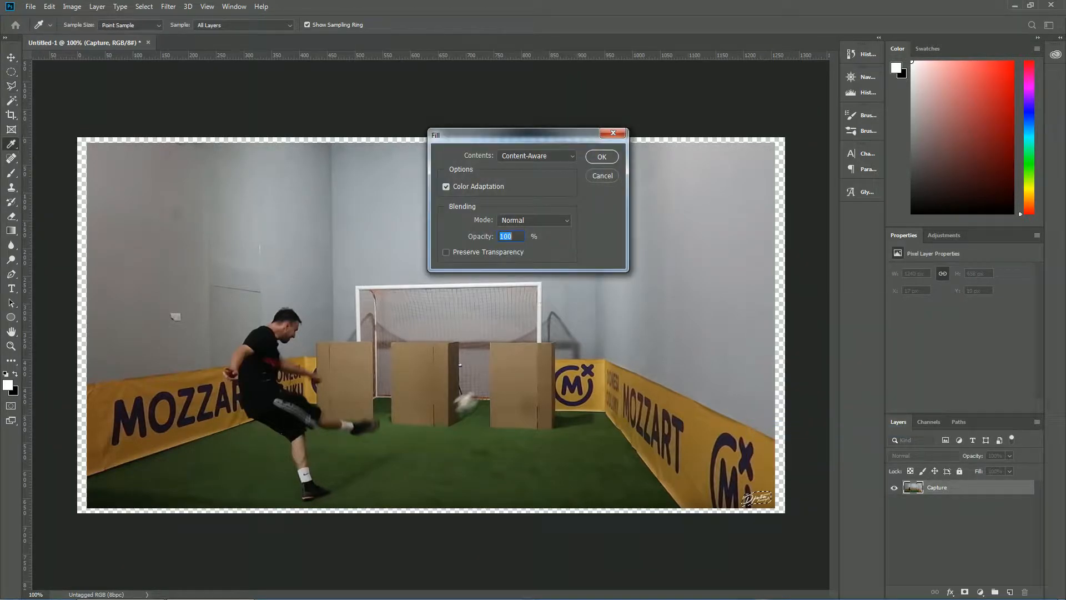
Remove the signature in the photo's lower-right corner with a Content-Aware fill, and convert the Capture layer to a smart object.
key("Return")
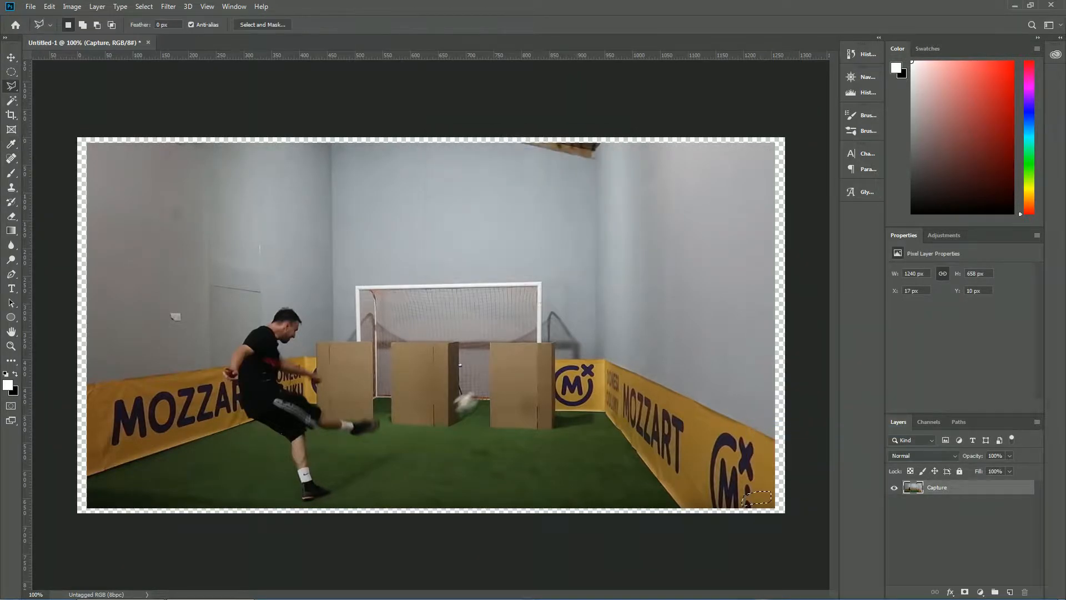
key("ctrl+d")
right_click(944, 487)
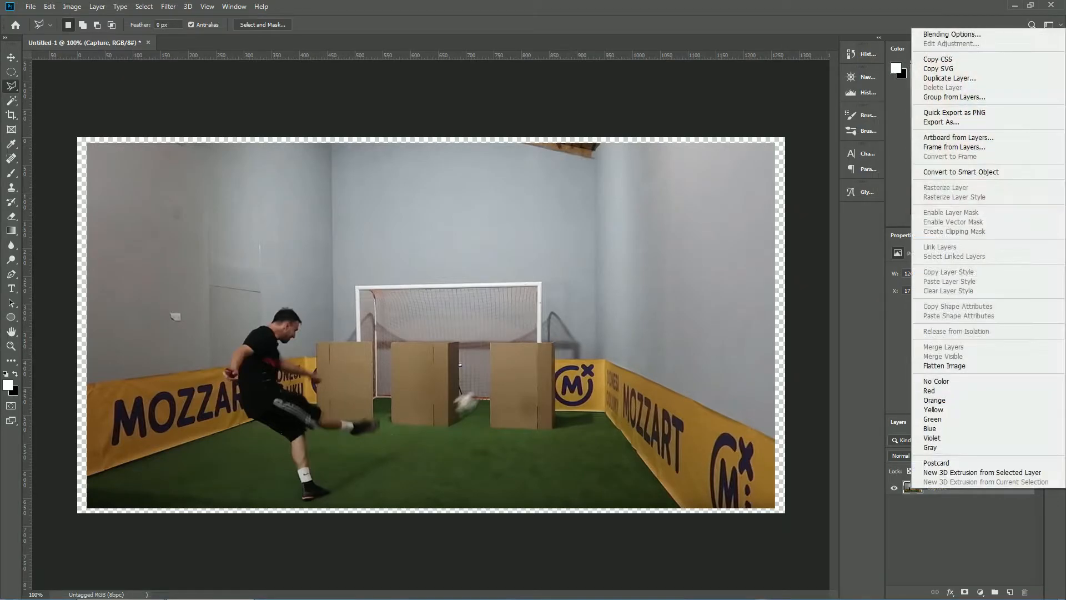
left_click(961, 172)
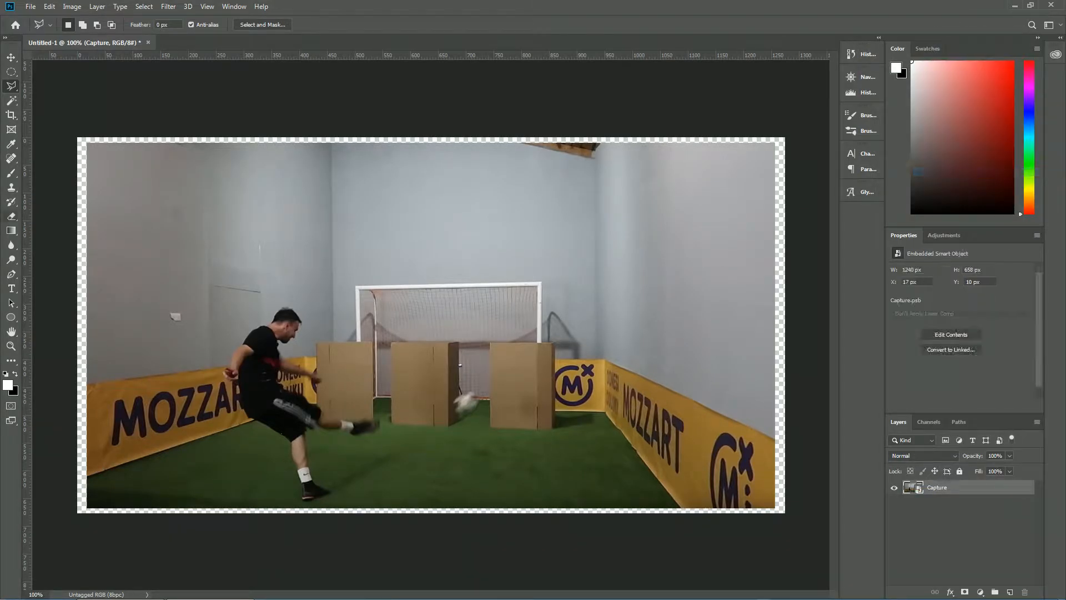
Scale the Capture photo to about 136% and reposition it to cover the whole canvas with the player and boxes in frame.
key("ctrl+t")
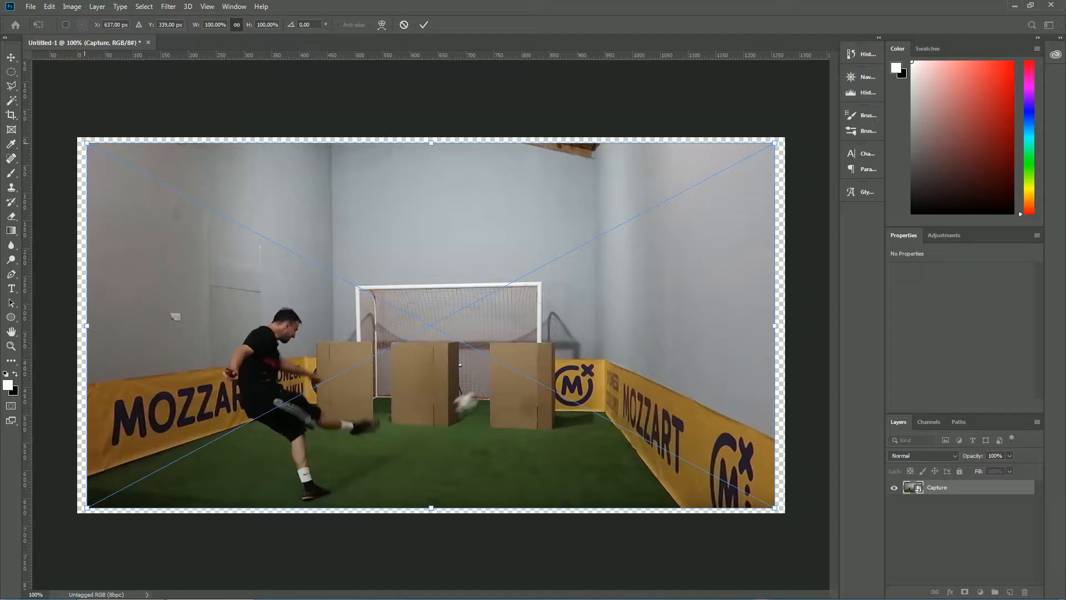
left_click_drag(86, 144, 2, 70)
left_click_drag(371, 253, 458, 281)
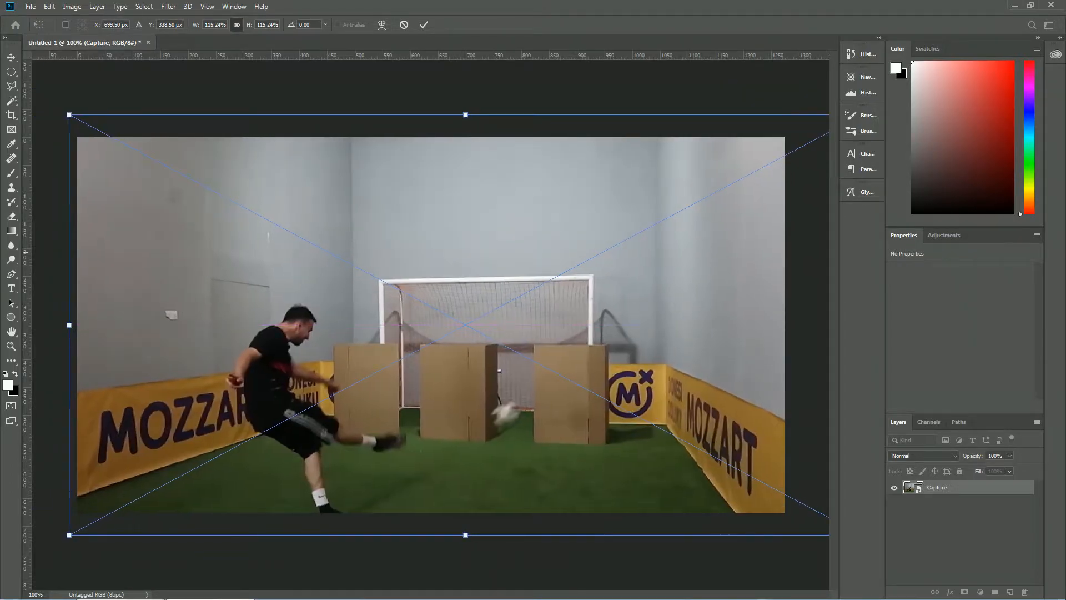
scroll(391, 252, "down", 1)
scroll(391, 252, "down", 1)
left_click_drag(250, 220, 177, 181)
left_click_drag(420, 299, 461, 291)
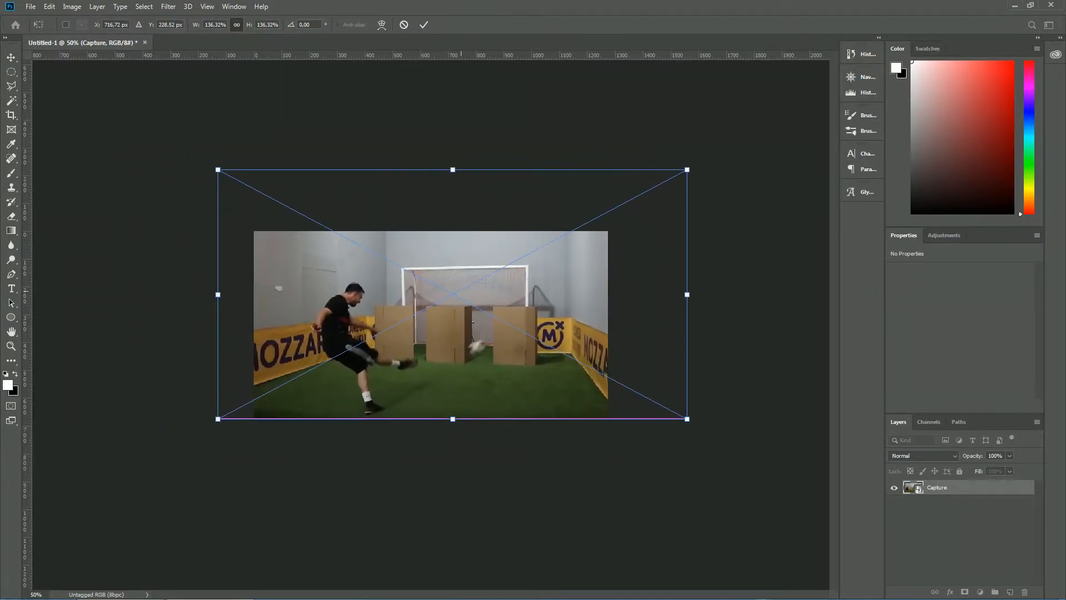
key("Return")
key("ctrl+plus")
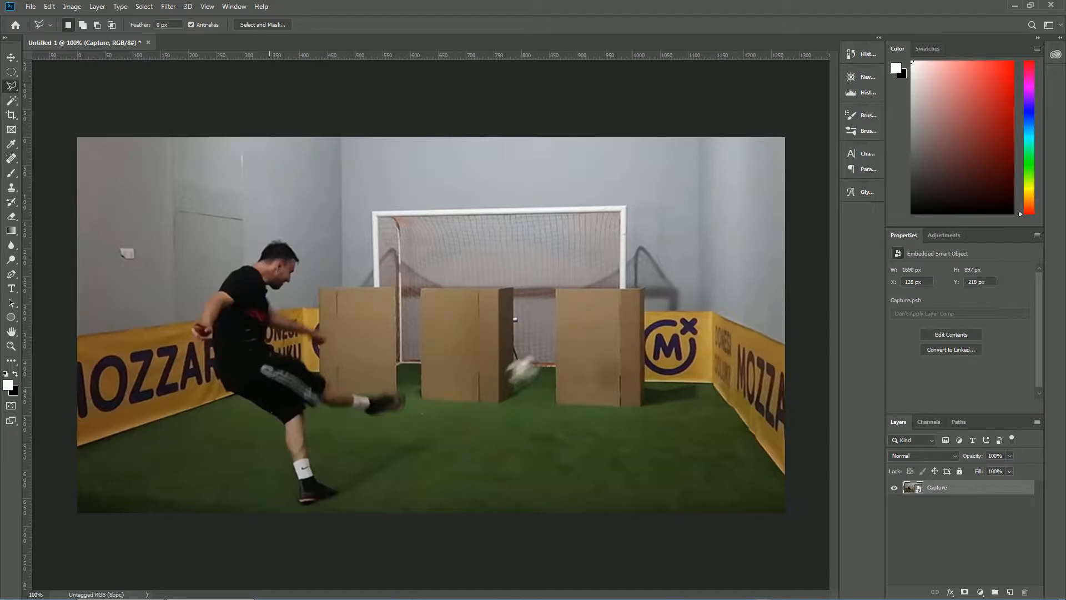
Start a Pen path around the player, tracing from the standing shoe up the back of the leg and shorts to the rear hand.
key("p")
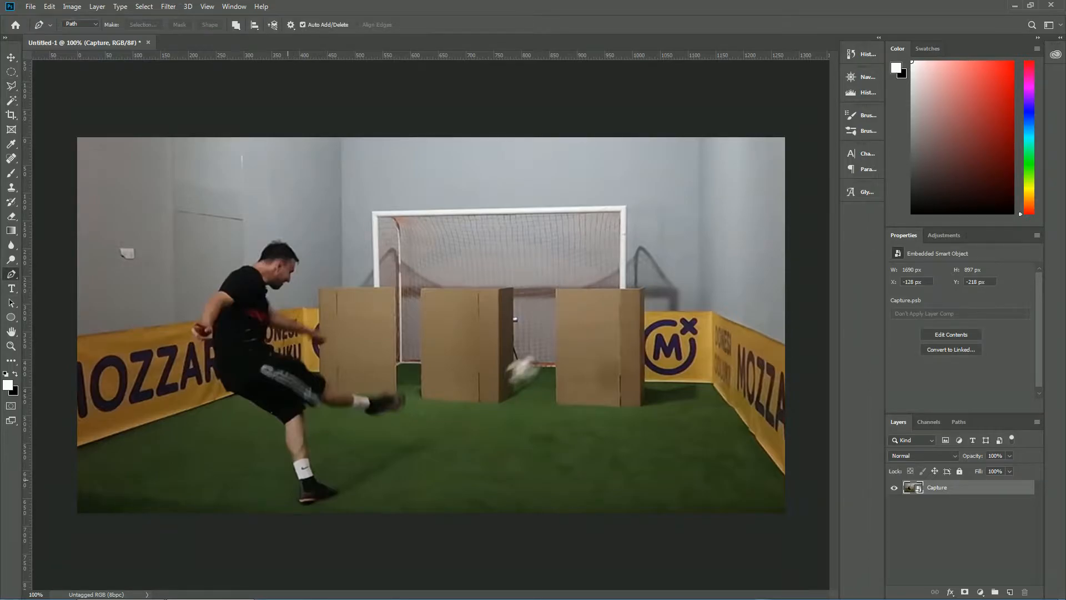
scroll(265, 494, "up", 1)
left_click(403, 494)
left_click(391, 498)
left_click(338, 480)
left_click(307, 352)
left_click(261, 318)
scroll(230, 301, "up", 2)
left_click(147, 231)
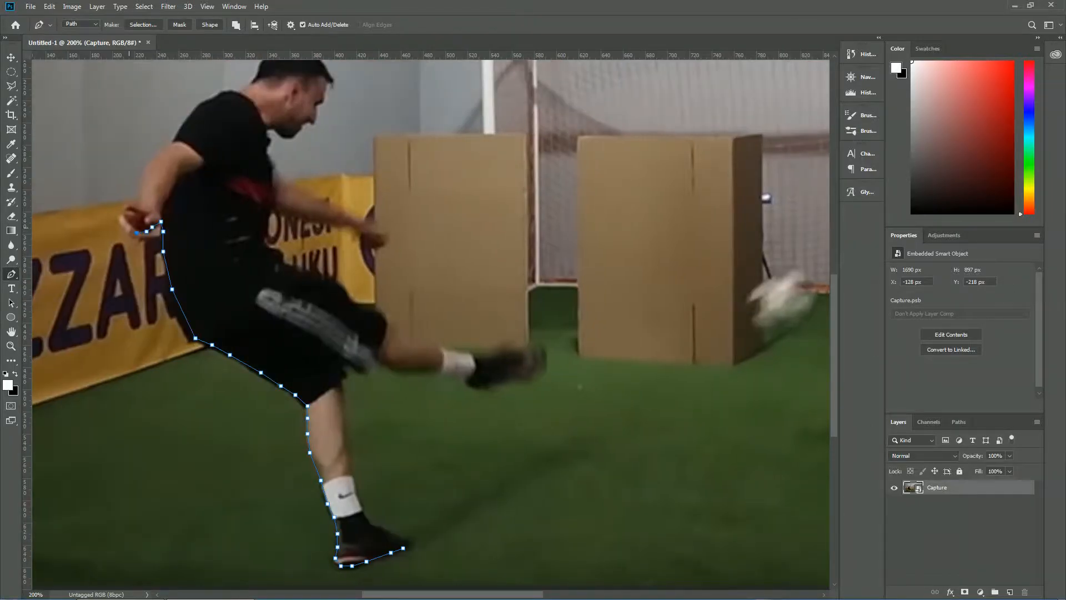
left_click(122, 216)
left_click(142, 179)
Continue the player's path over the shoulder, head and face, along the chest and out to the forward hand.
scroll(149, 169, "up", 2)
left_click(240, 139)
left_click(277, 94)
left_click(329, 118)
left_click(322, 145)
left_click(296, 180)
left_click(290, 183)
left_click(268, 171)
left_click(264, 197)
left_click(269, 207)
left_click(273, 229)
left_click(322, 250)
left_click(382, 284)
Trace the path under the forward arm, around the kicking leg and down the standing leg, closing it and refining the forward hand's points.
left_click(304, 258)
left_click(271, 255)
left_click(266, 288)
left_click(325, 328)
left_click(385, 370)
left_click(478, 401)
left_click(536, 404)
left_click(442, 415)
left_click(339, 413)
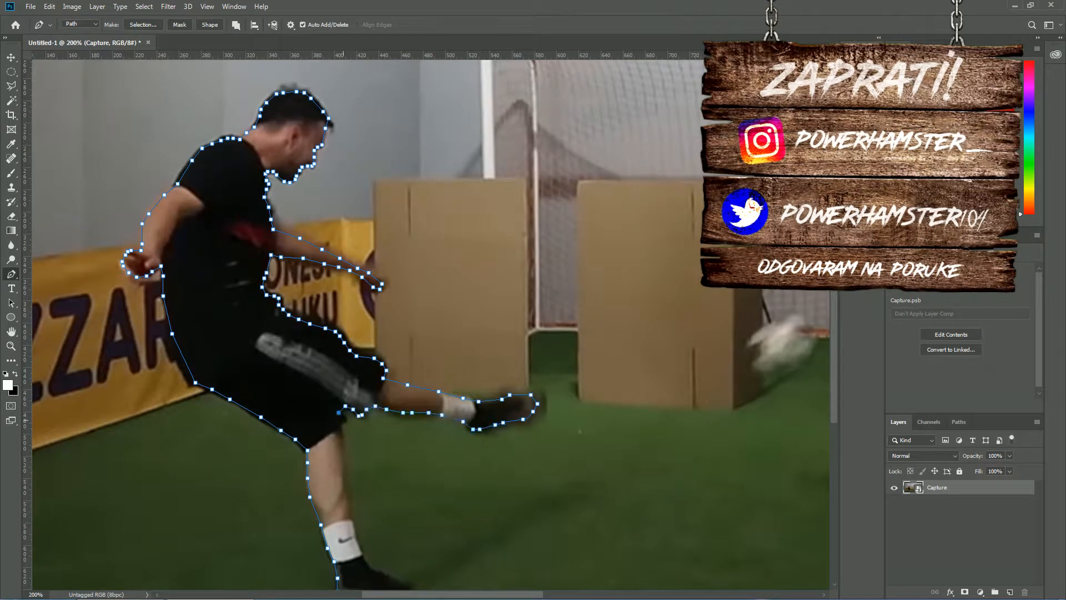
left_click(343, 421)
scroll(343, 420, "down", 1)
left_click(342, 422)
left_click(348, 468)
left_click(359, 516)
left_click(403, 557)
left_click_drag(382, 248, 384, 246)
left_click_drag(380, 254, 371, 250)
Convert the closed path around the player into a selection.
scroll(356, 222, "down", 1)
right_click(331, 151)
left_click(368, 197)
left_click(575, 278)
scroll(571, 290, "up", 1)
scroll(571, 290, "down", 1)
Copy the selected player from Capture to a new layer and check the cutout by toggling Capture's visibility.
key("ctrl+j")
left_click(895, 502)
left_click(894, 502)
left_click(937, 503)
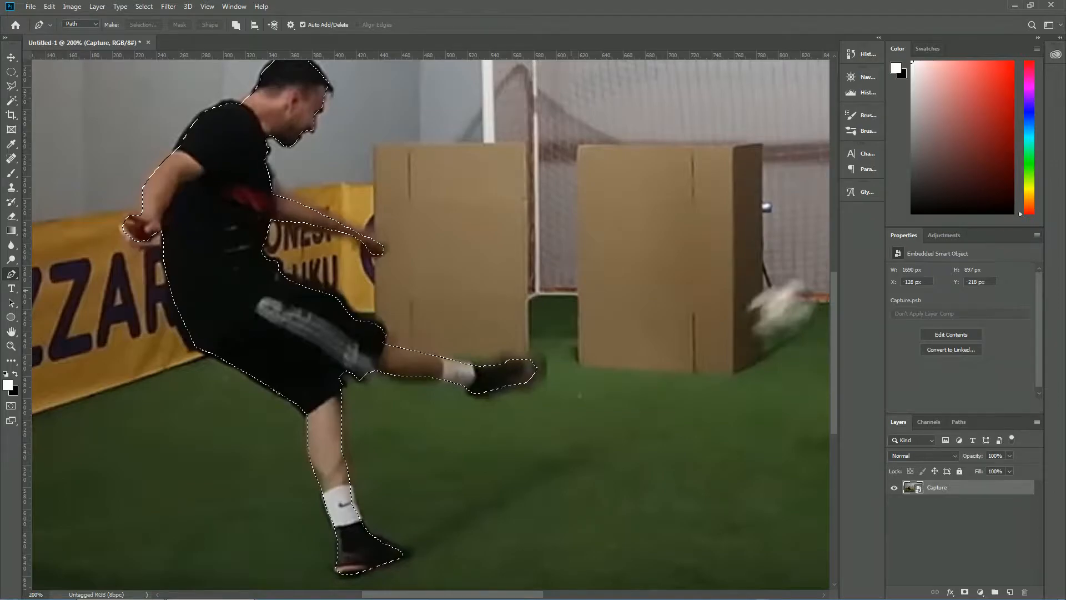
key("ctrl+minus")
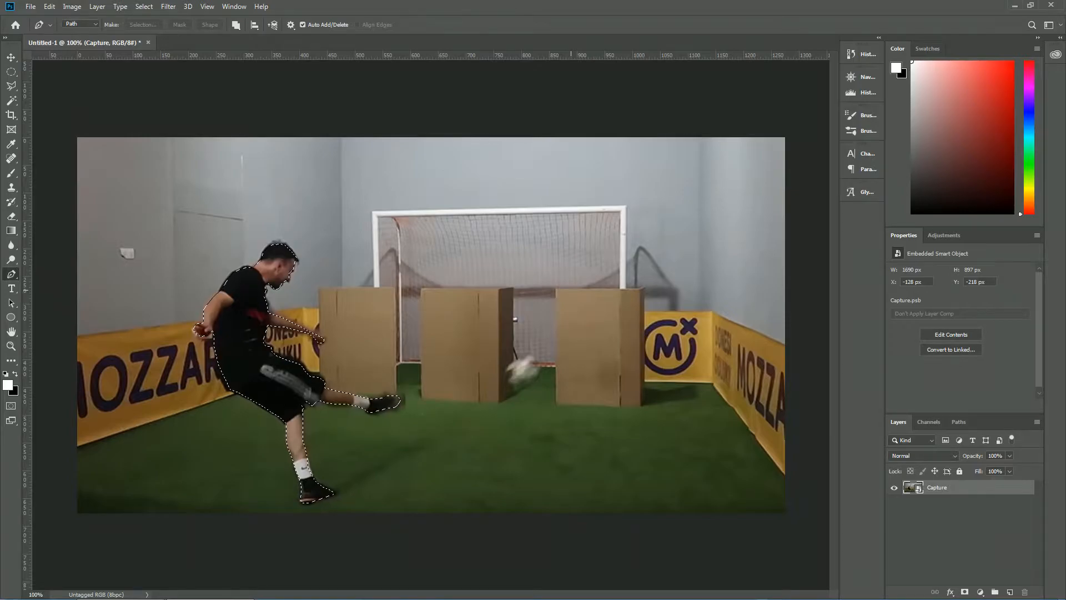
key("ctrl+j")
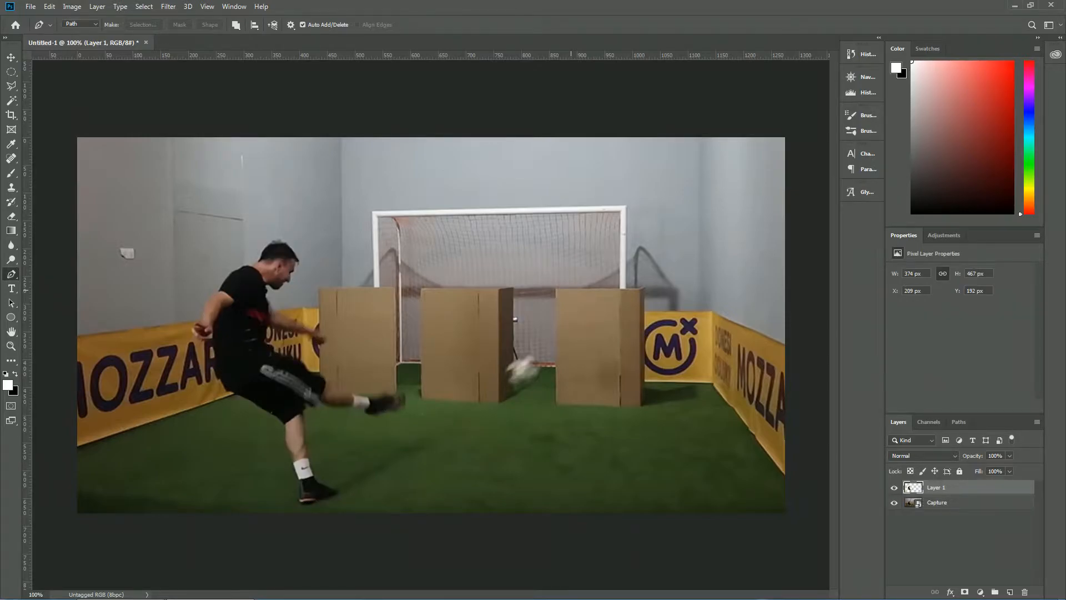
left_click(894, 502)
Lasso the blurred football on the Capture layer, remove it with a Content-Aware fill and clear the selection.
key("m")
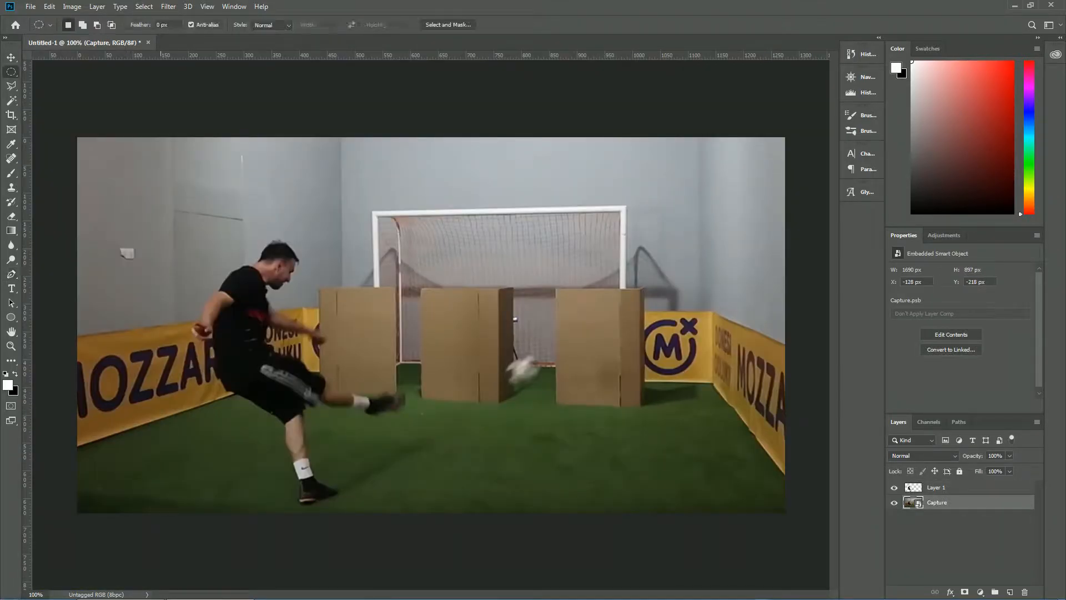
key("l")
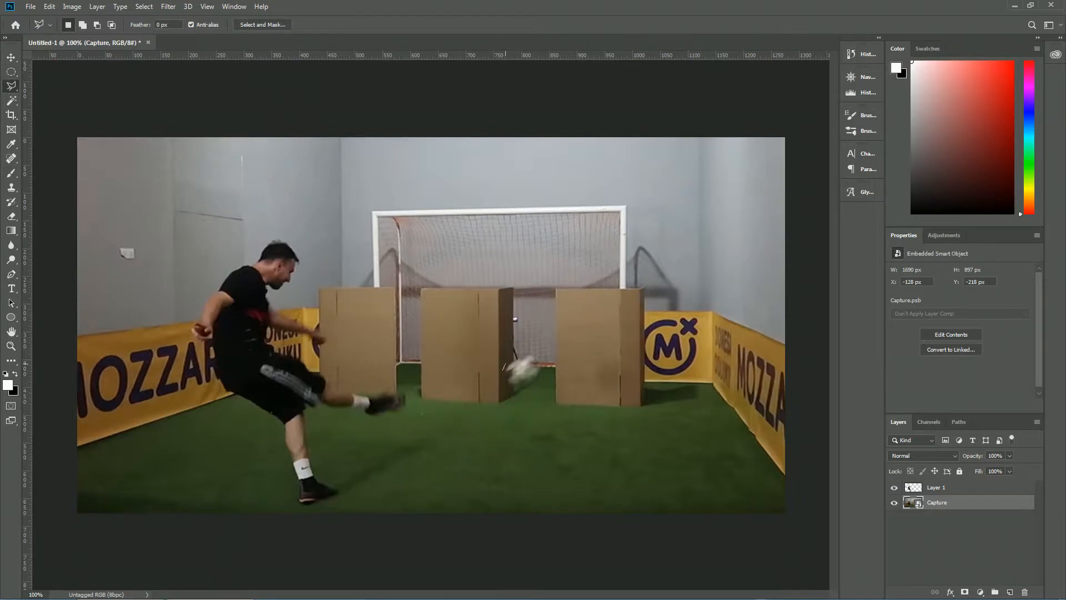
left_click(541, 381)
left_click(523, 392)
left_click(504, 375)
right_click(530, 364)
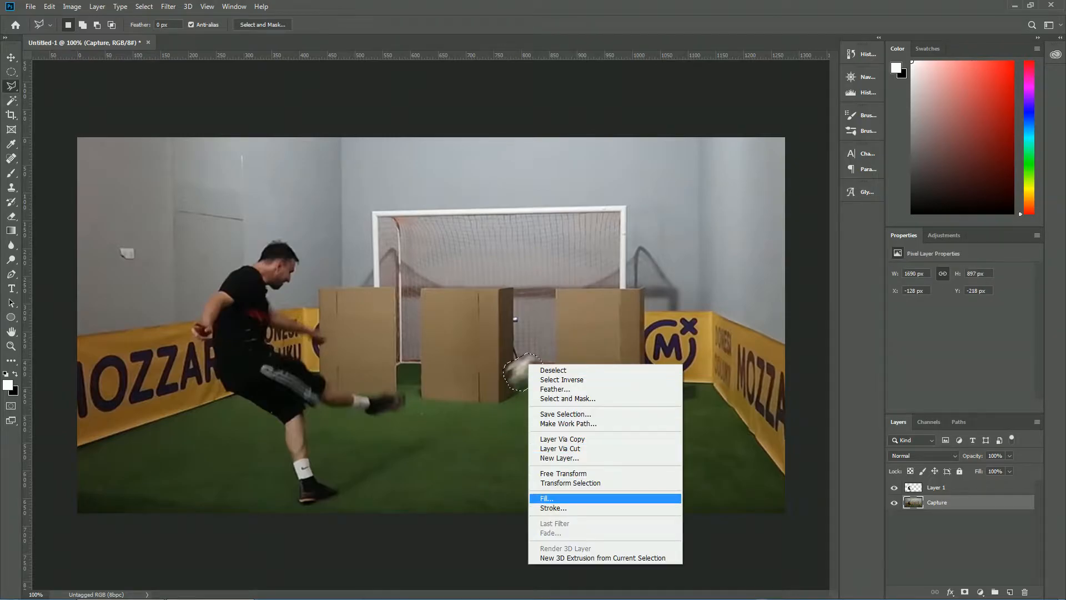
left_click(546, 498)
left_click(602, 157)
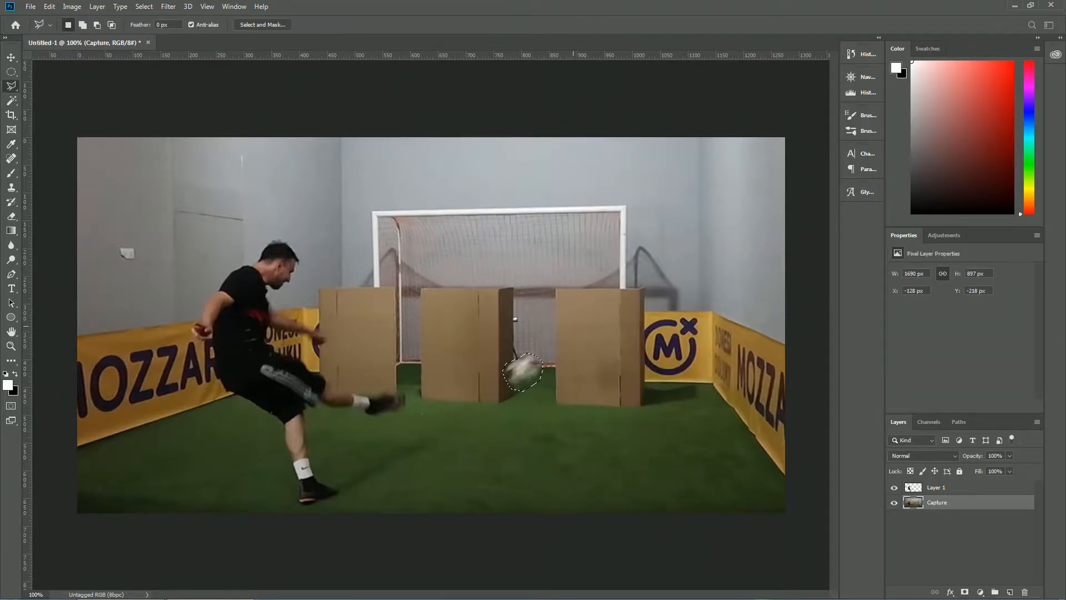
key("ctrl+d")
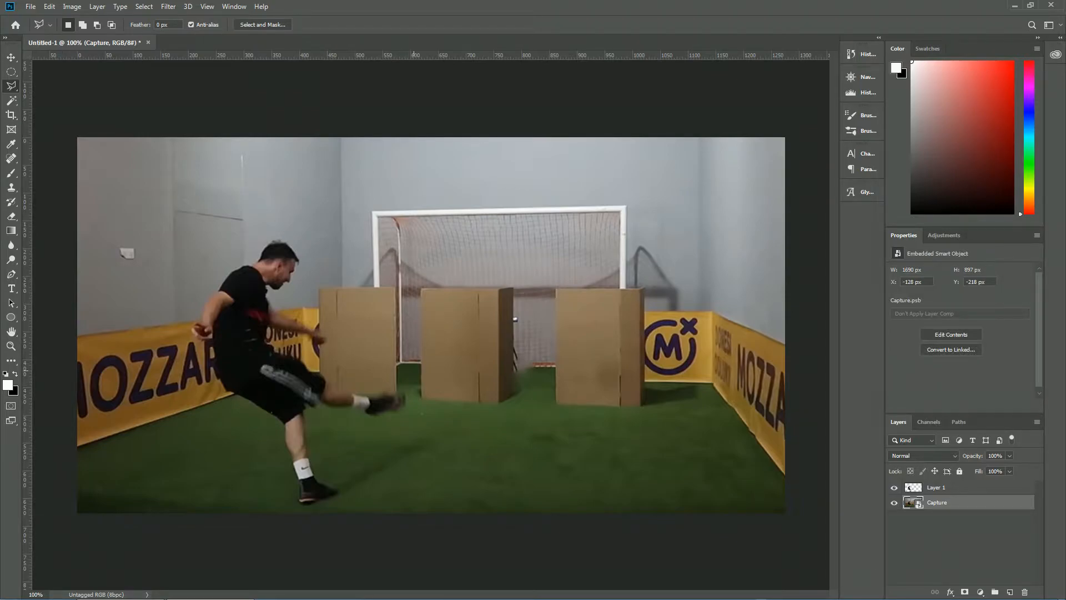
Draw a closed Pen path around the grass floor and the three cardboard boxes, following the banners' lower edges and running below the canvas.
key("p")
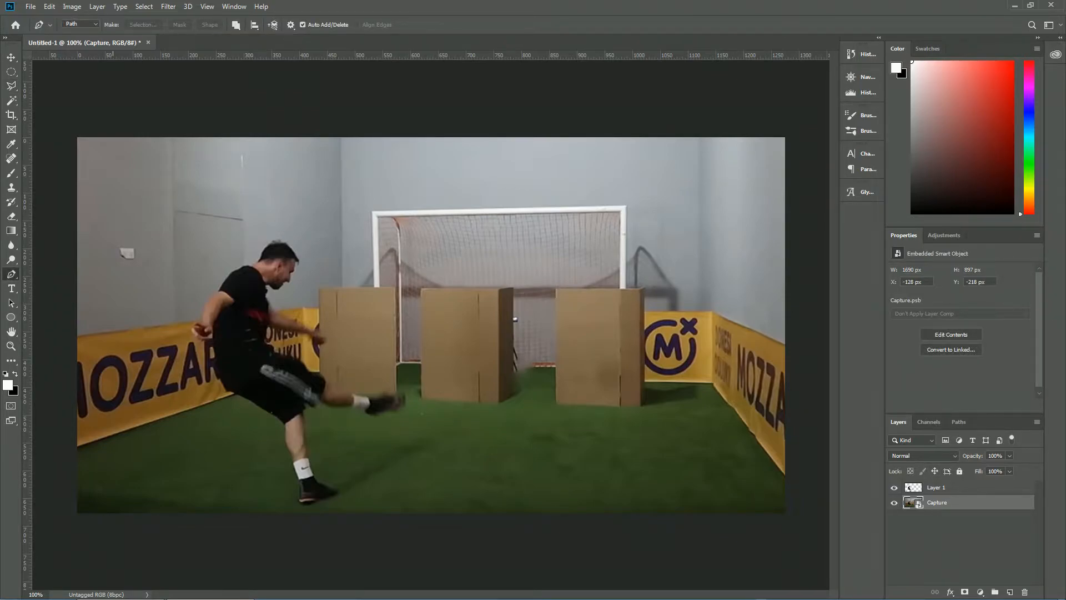
left_click(71, 449)
left_click(302, 371)
left_click(320, 372)
left_click(320, 289)
left_click(395, 289)
left_click(395, 370)
left_click(401, 365)
left_click(422, 364)
left_click(423, 288)
left_click(498, 290)
left_click(557, 290)
left_click(643, 289)
left_click(644, 383)
left_click(711, 385)
left_click(788, 483)
left_click(795, 513)
left_click(490, 557)
left_click(132, 538)
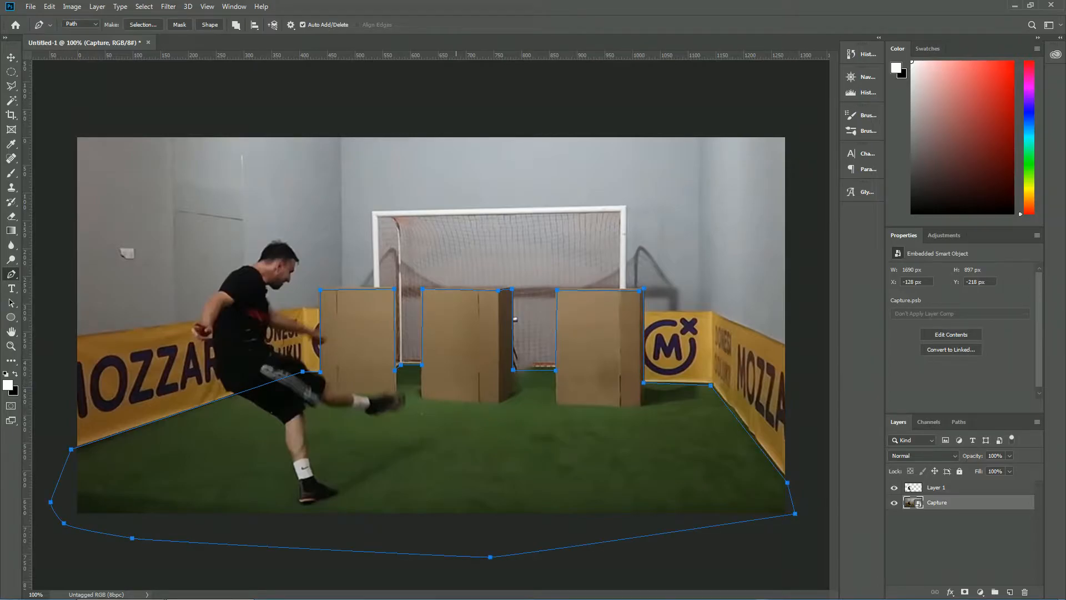
Convert the floor-and-boxes path into an anti-aliased selection with 0 px feather and copy that area to a new layer.
right_click(455, 179)
left_click(500, 233)
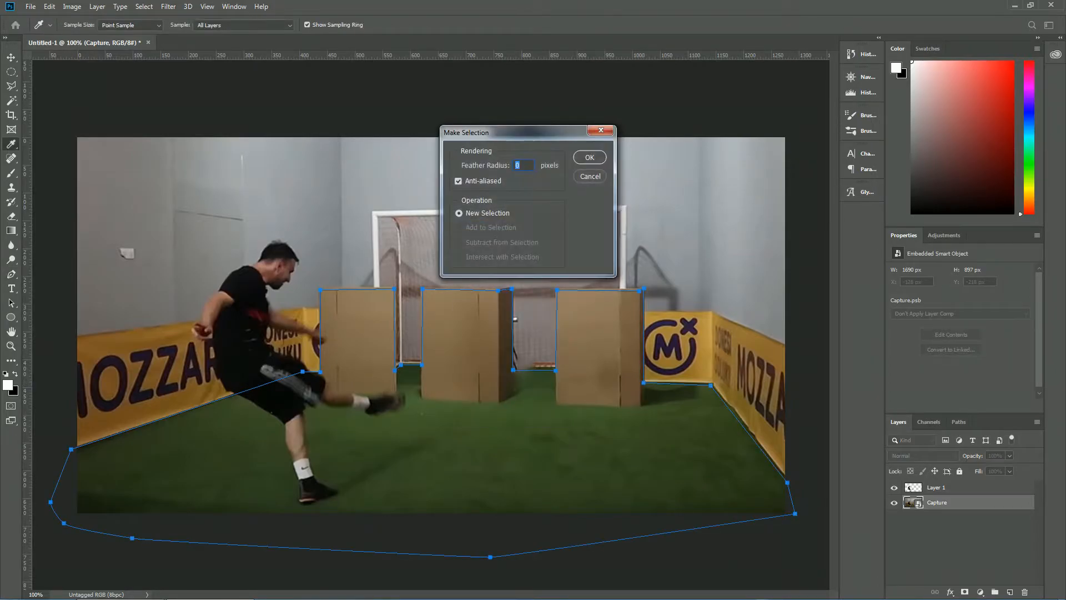
key("Return")
key("ctrl+j")
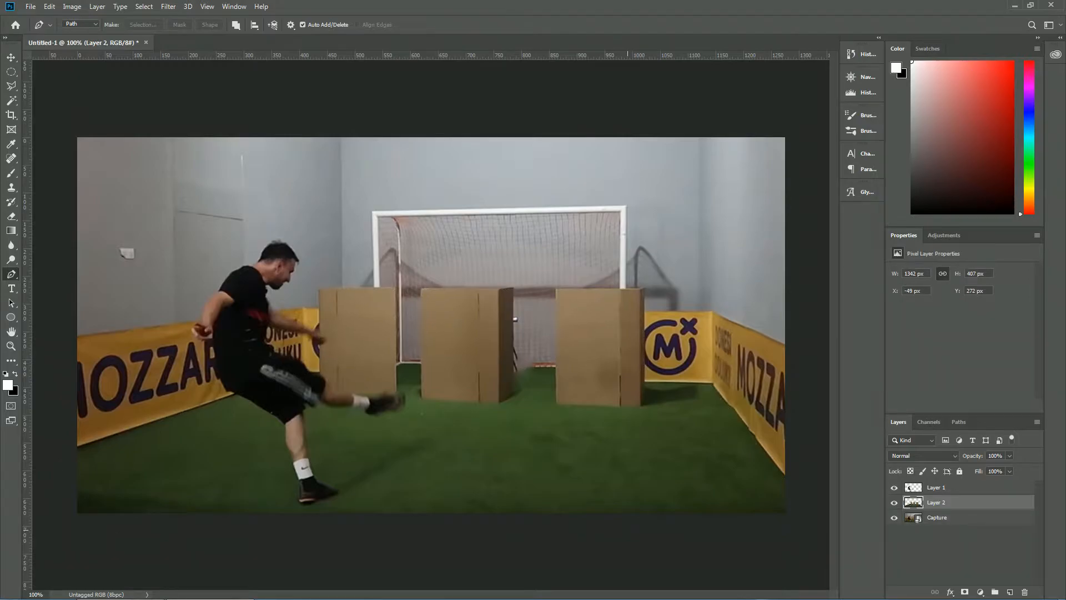
Give the player cutout on Layer 1 an Outer Glow in white (ffffff), and copy the effect to Layer 2.
left_click(948, 488)
double_click(981, 487)
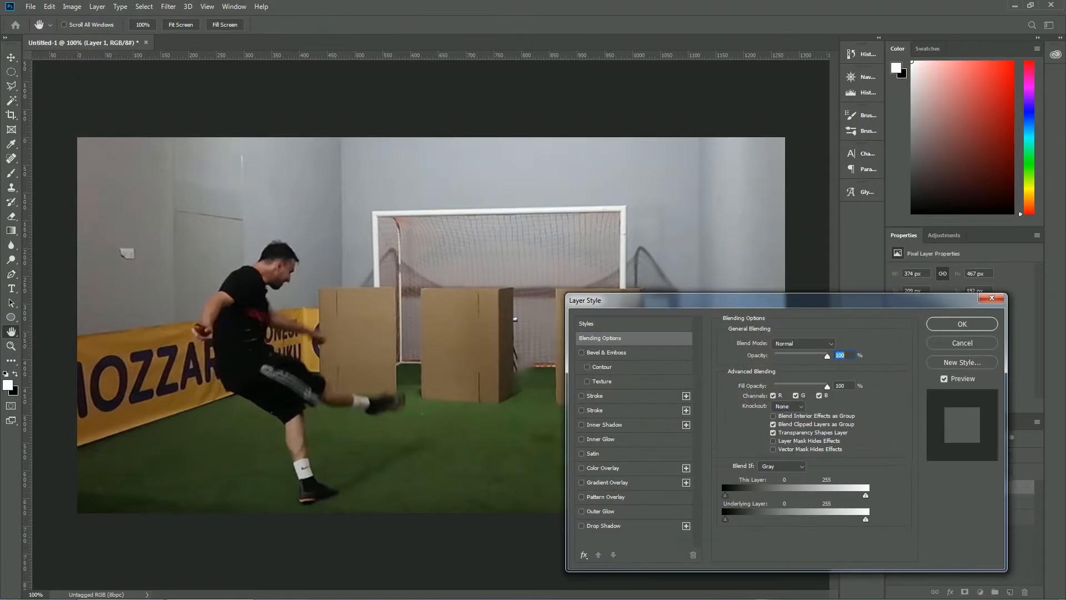
left_click(601, 512)
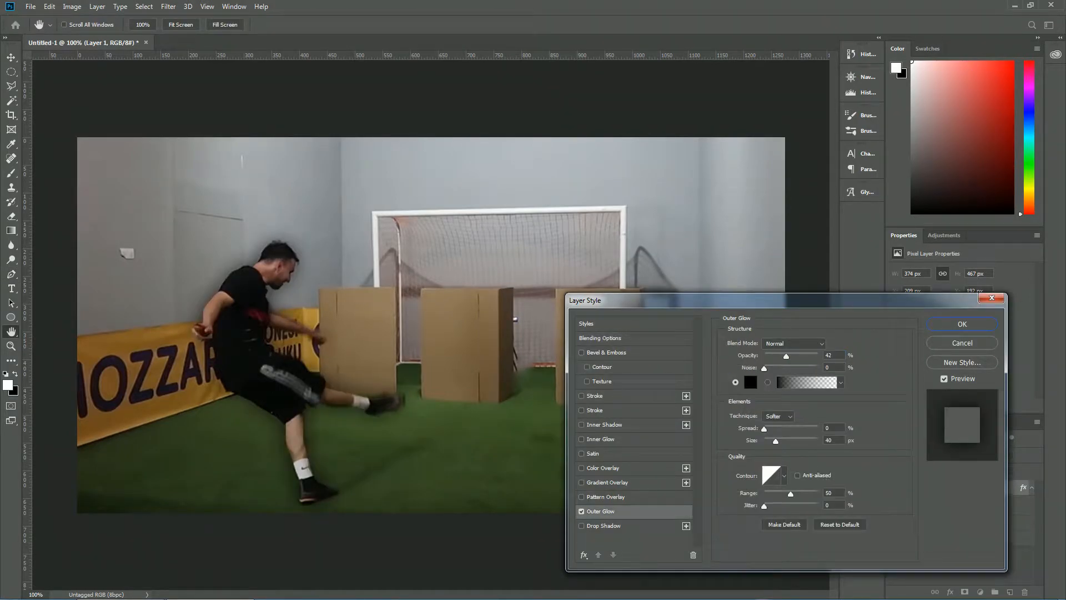
left_click(750, 382)
type("ffffff")
key("Return")
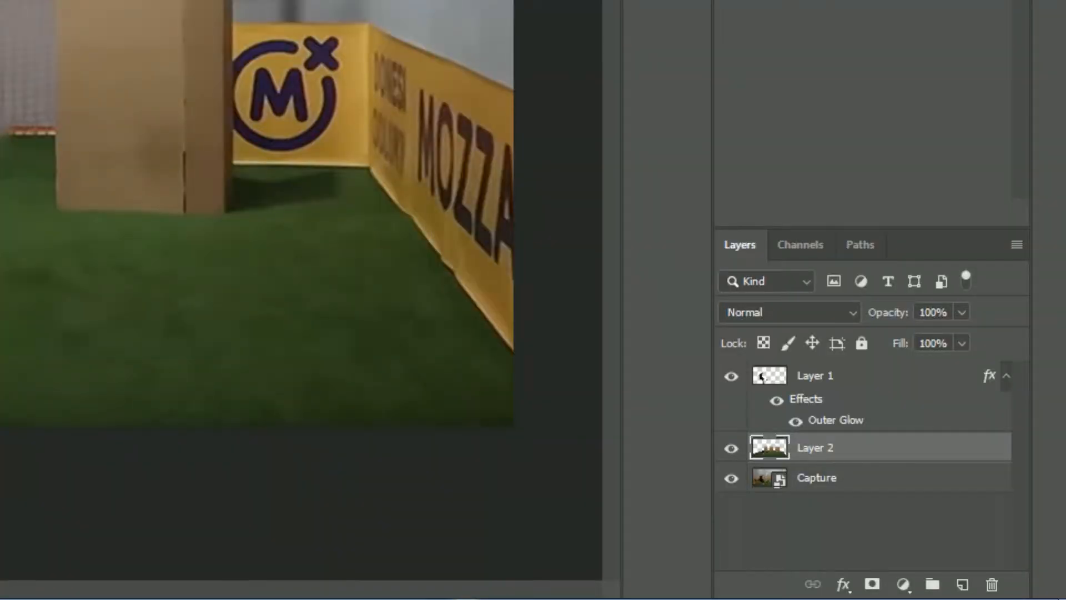
left_click_drag(805, 398, 816, 447)
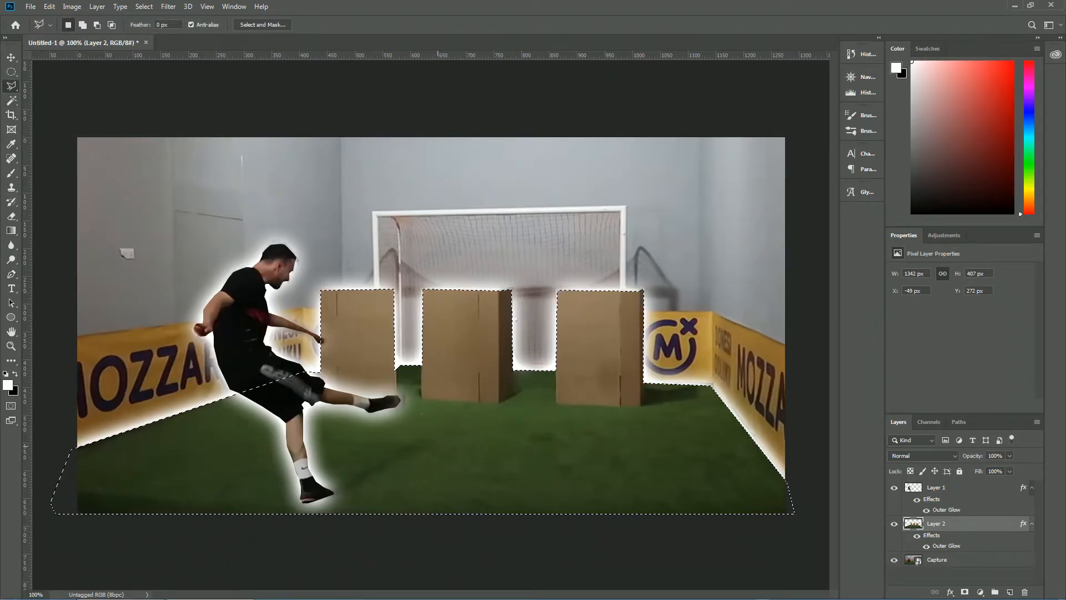
Invert the floor-and-boxes selection and add a new empty layer above Layer 2.
right_click(475, 219)
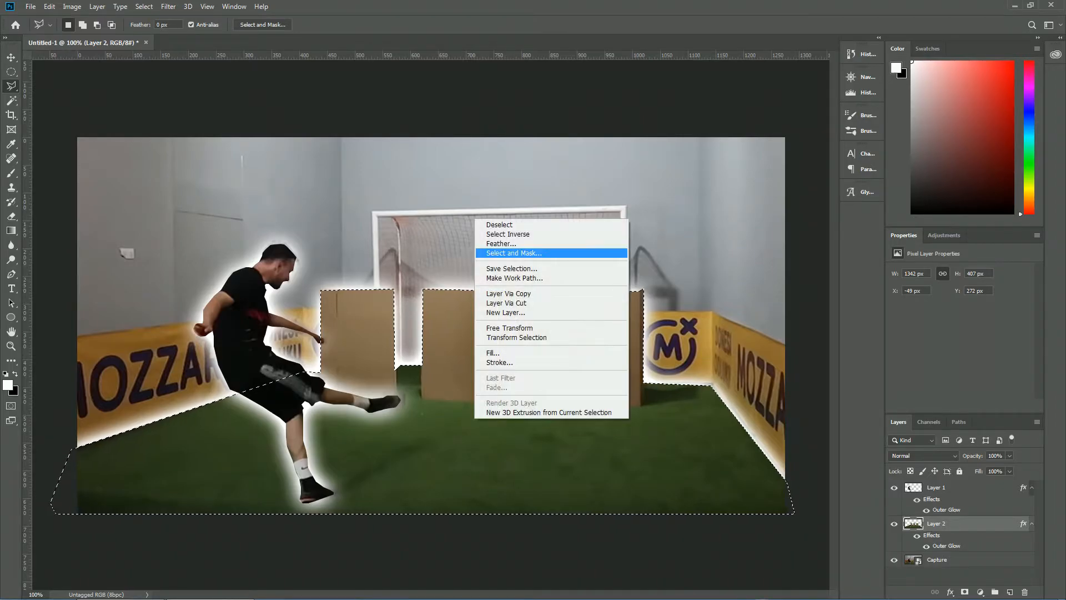
left_click(508, 234)
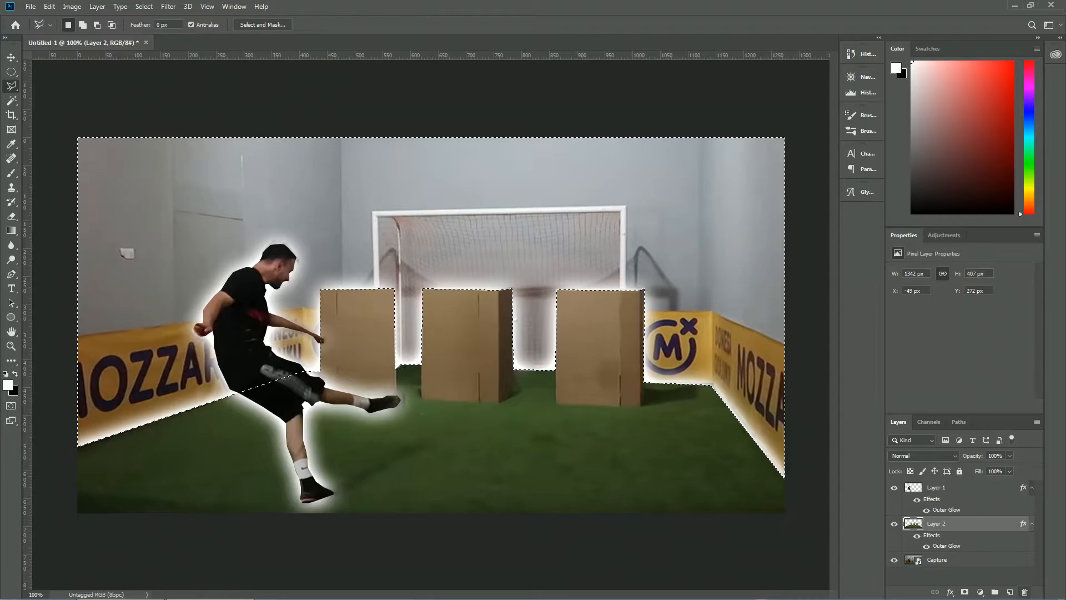
left_click(1010, 592)
Paint the whole selected wall and goal area on the new layer with bright magenta, using the soft brush at 100% opacity.
left_click(11, 173)
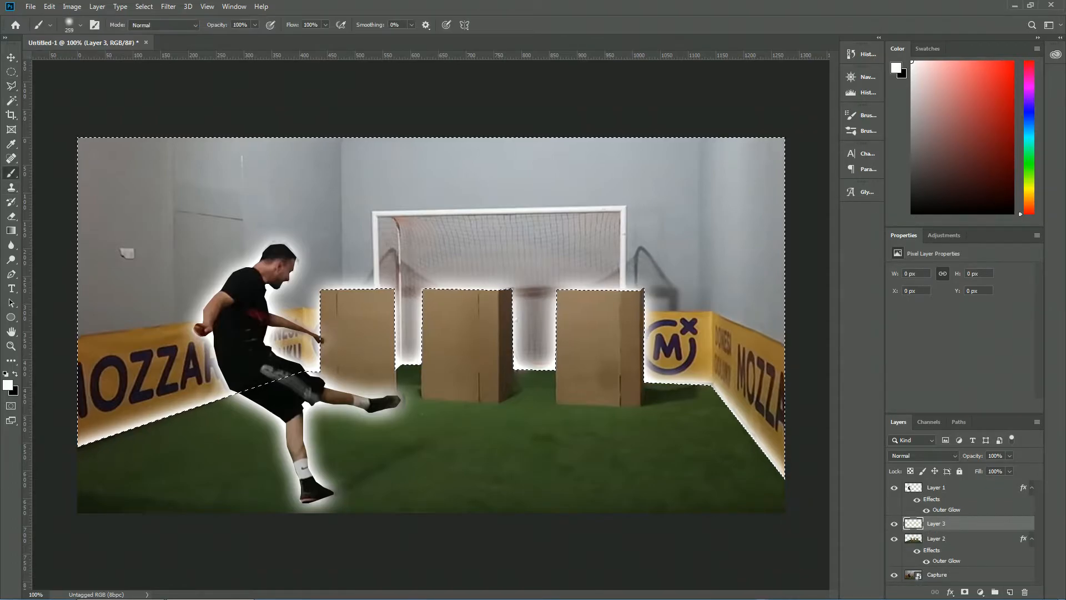
left_click(8, 384)
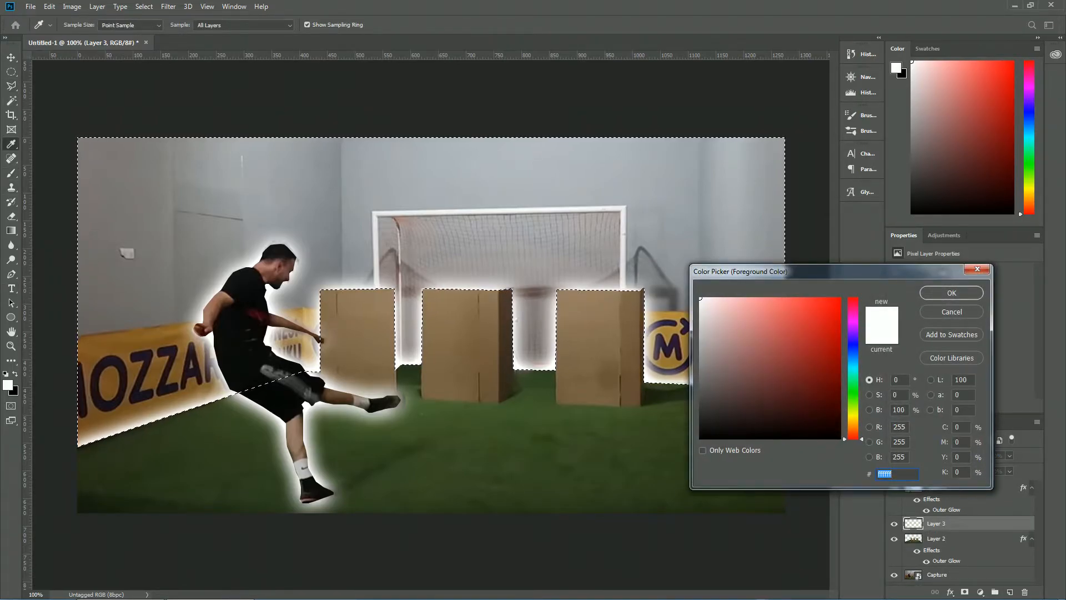
left_click(853, 319)
left_click(837, 300)
left_click(952, 293)
mouse_move(111, 377)
left_mouse_down()
mouse_move(647, 214)
mouse_move(592, 106)
mouse_move(922, 167)
mouse_move(795, 422)
mouse_move(715, 311)
mouse_move(723, 382)
left_mouse_up()
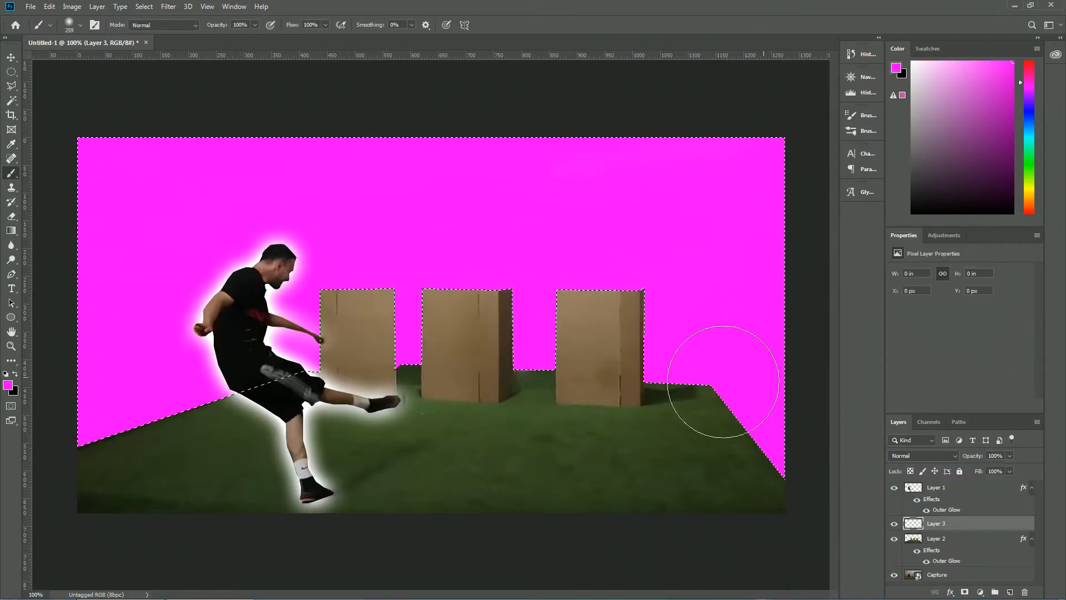
Lower the opacity of the magenta layer to 65% and clear the selection.
left_click(994, 456)
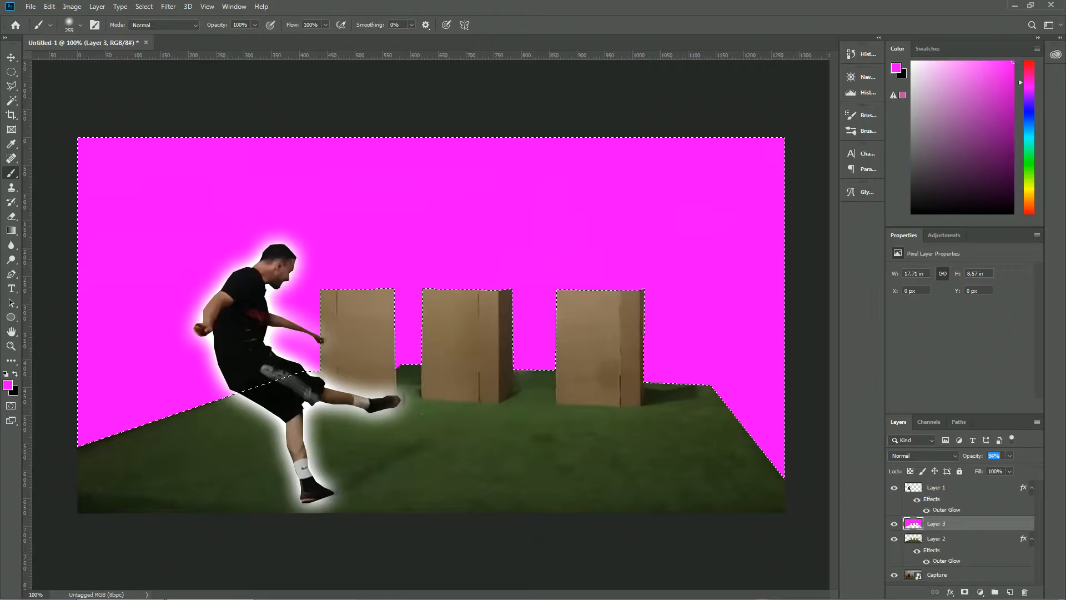
type("83")
key("Return")
type("75")
key("Return")
type("63")
key("Return")
key("Up")
key("Return")
key("m")
left_click(516, 321)
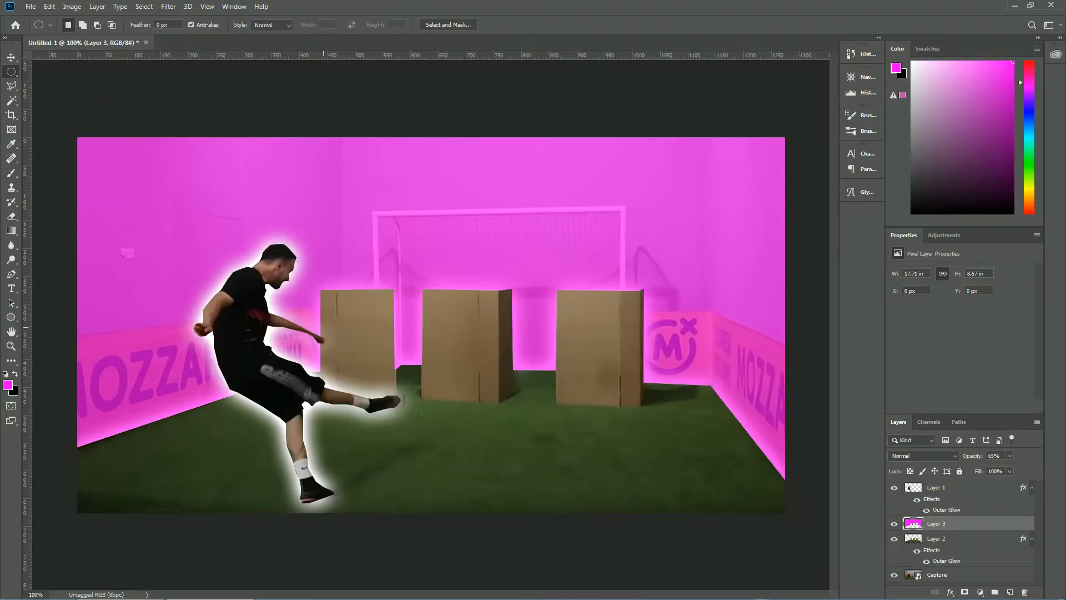
Place the magenta Layer 3 beneath Layer 2, and merge all layers into one.
left_click(966, 539)
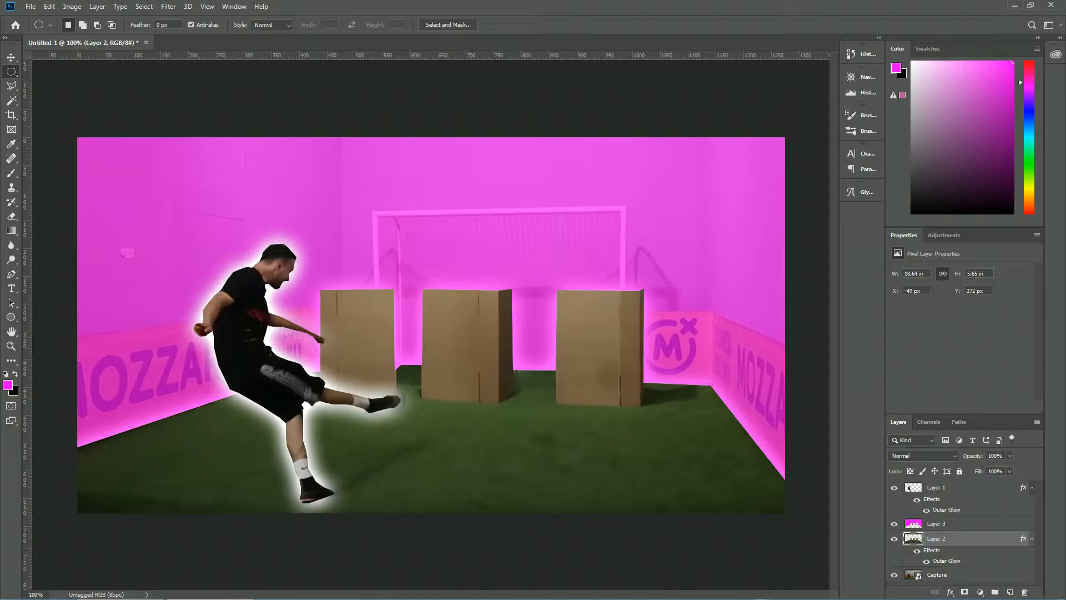
left_click(966, 524)
left_click_drag(966, 538, 966, 519)
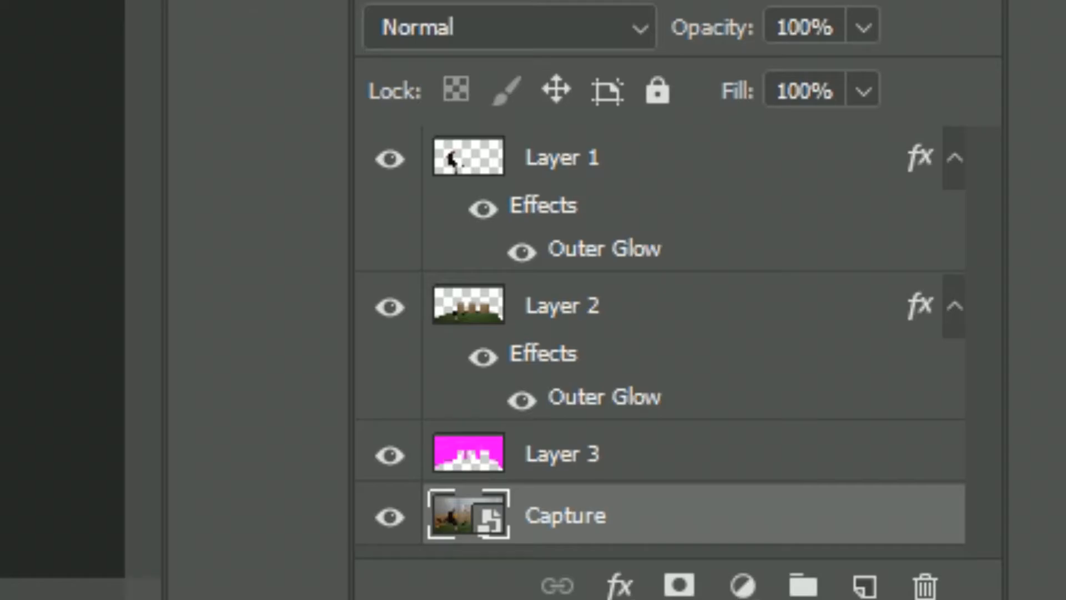
key("ctrl+alt+a")
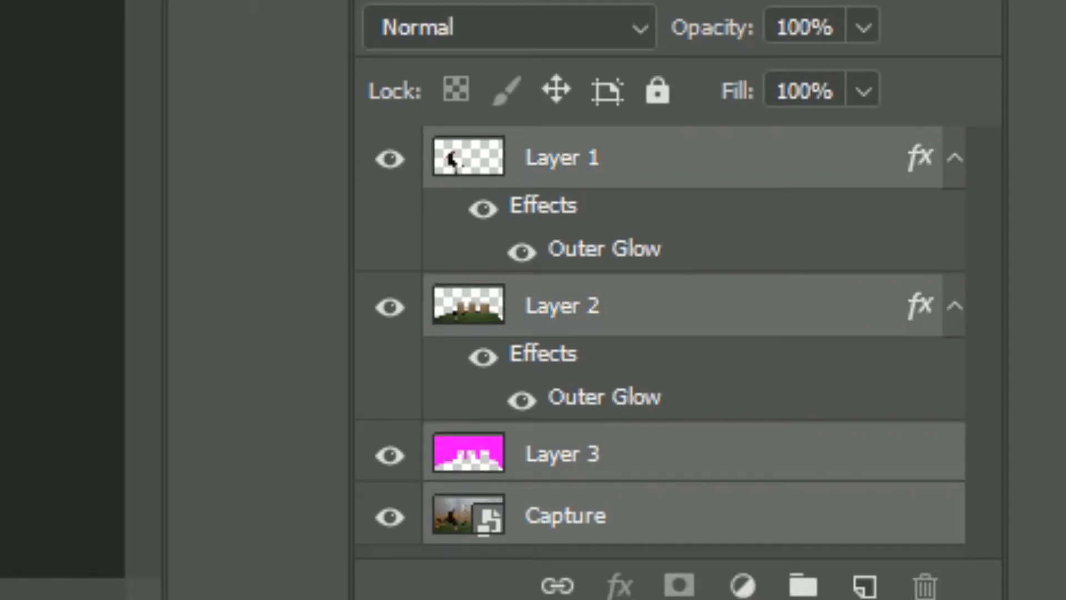
key("ctrl+e")
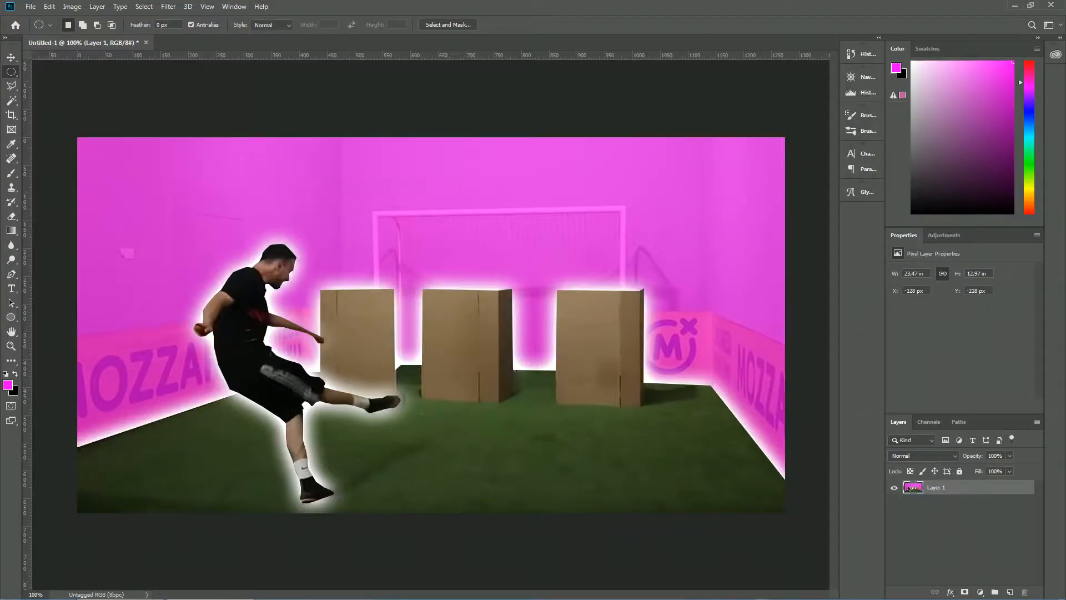
Duplicate the merged layer and convert the copy to a smart object.
key("ctrl+j")
right_click(910, 489)
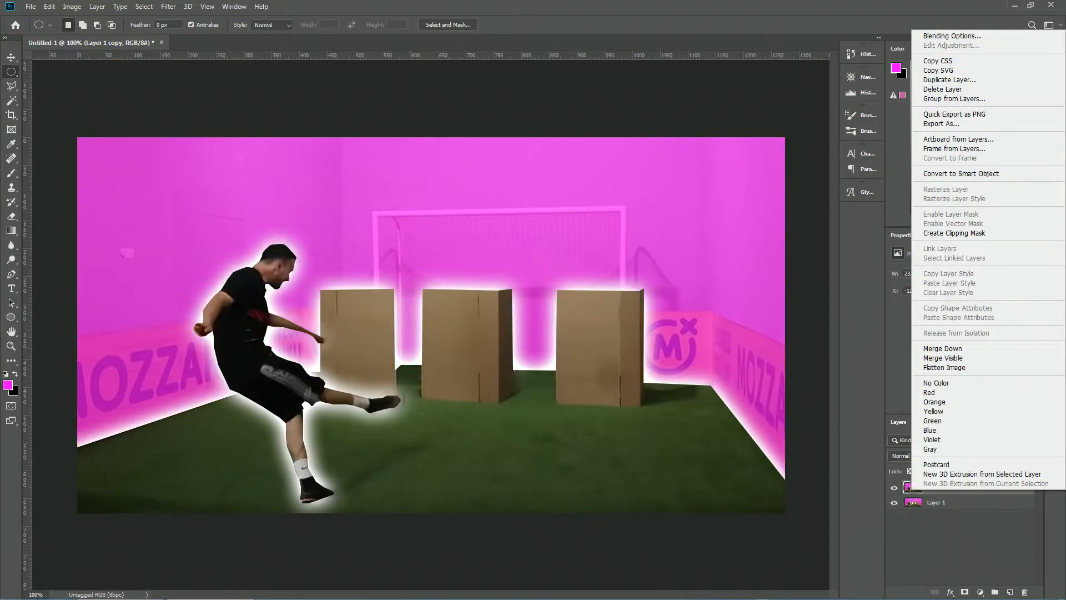
left_click(961, 174)
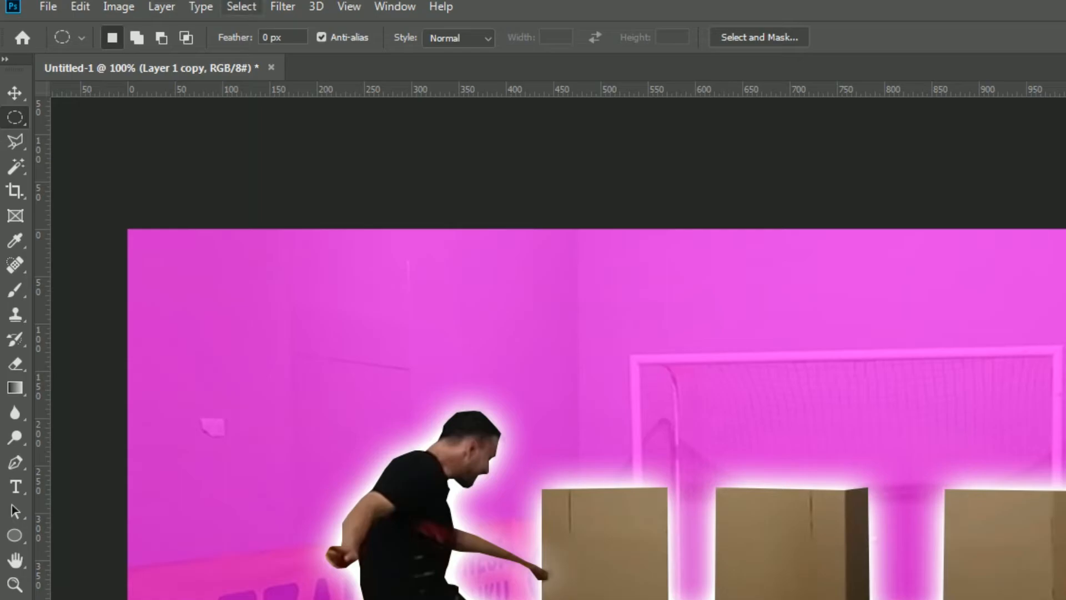
Apply a Camera Raw filter to the copy: Temperature +8, Tint +3, Exposure -0.15, Highlights +48, Shadows +65, Whites +31, Blacks -18, Vibrance +55, Saturation +2.
left_click(168, 7)
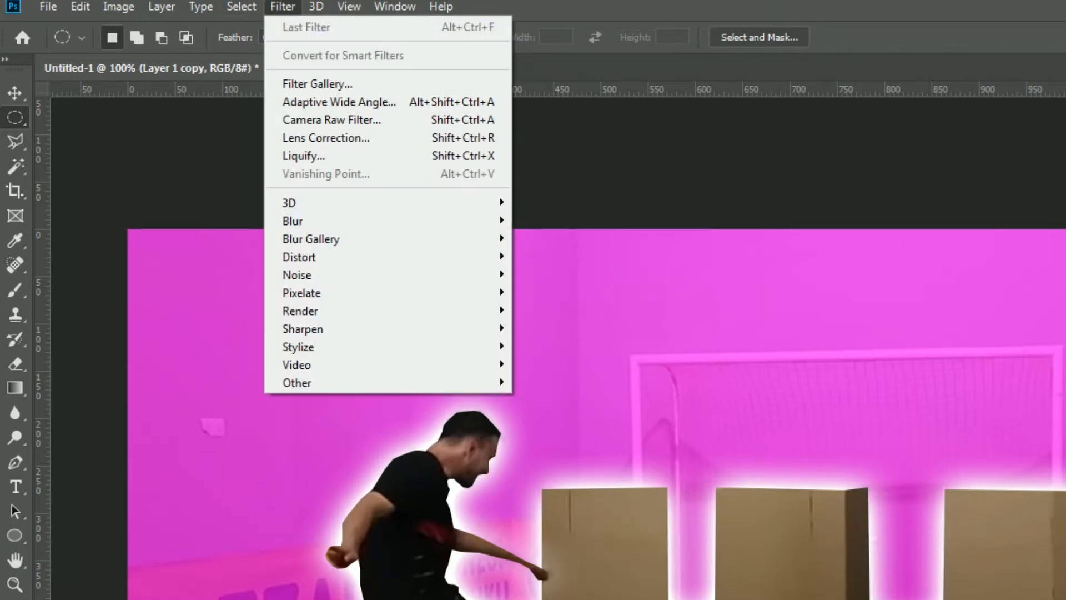
left_click(331, 119)
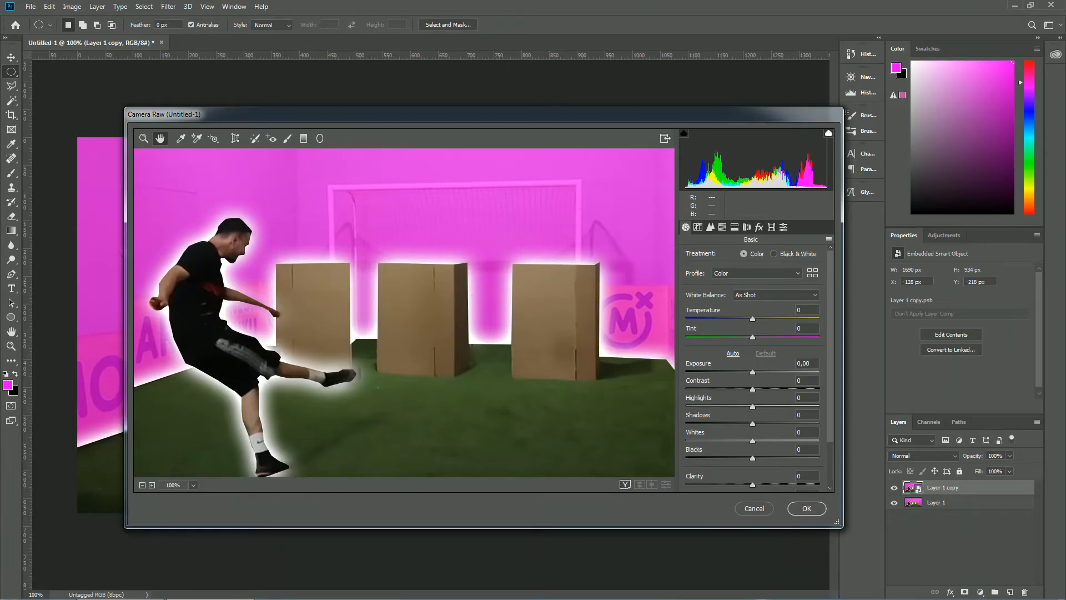
left_click_drag(753, 337, 757, 319)
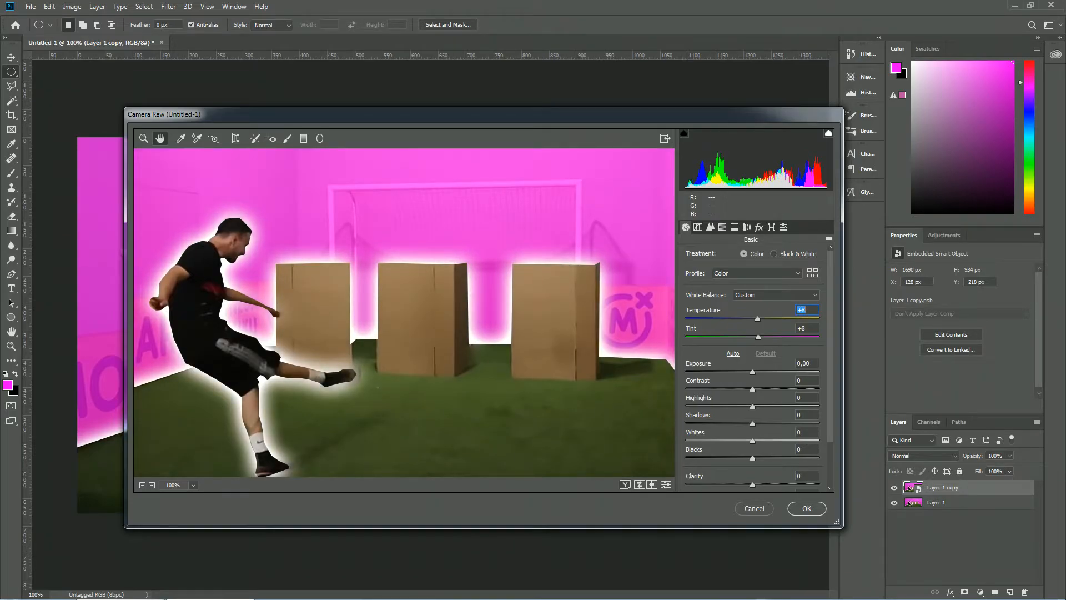
left_click_drag(753, 372, 784, 407)
left_click_drag(752, 424, 773, 441)
left_click_drag(752, 458, 805, 465)
scroll(752, 422, "down", 2)
scroll(752, 383, "up", 1)
left_click(753, 305)
scroll(753, 333, "down", 1)
left_click_drag(714, 402, 740, 402)
left_click_drag(752, 484, 789, 465)
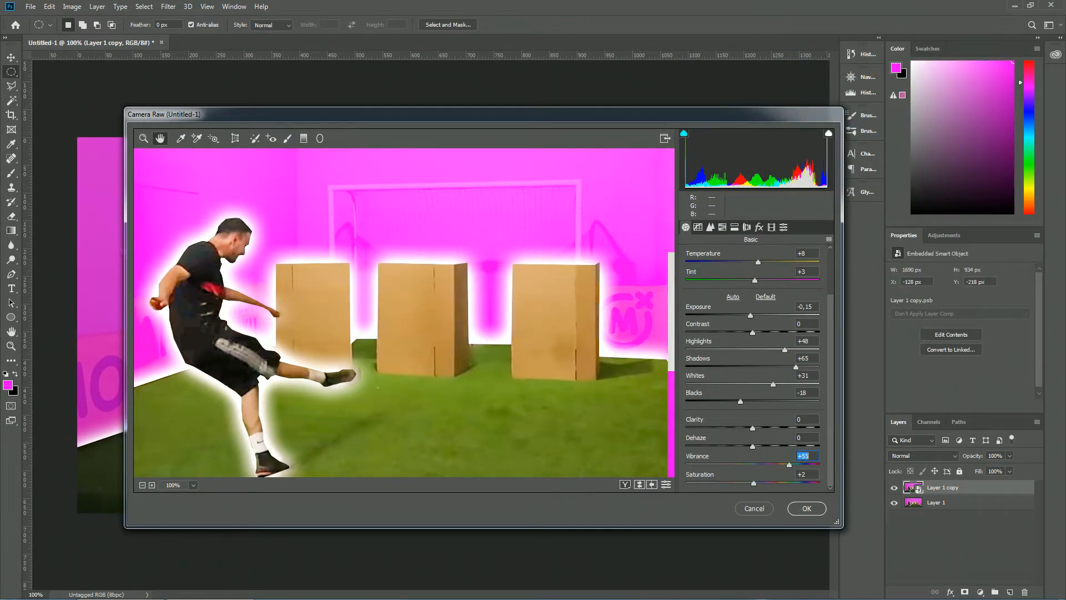
left_click(807, 508)
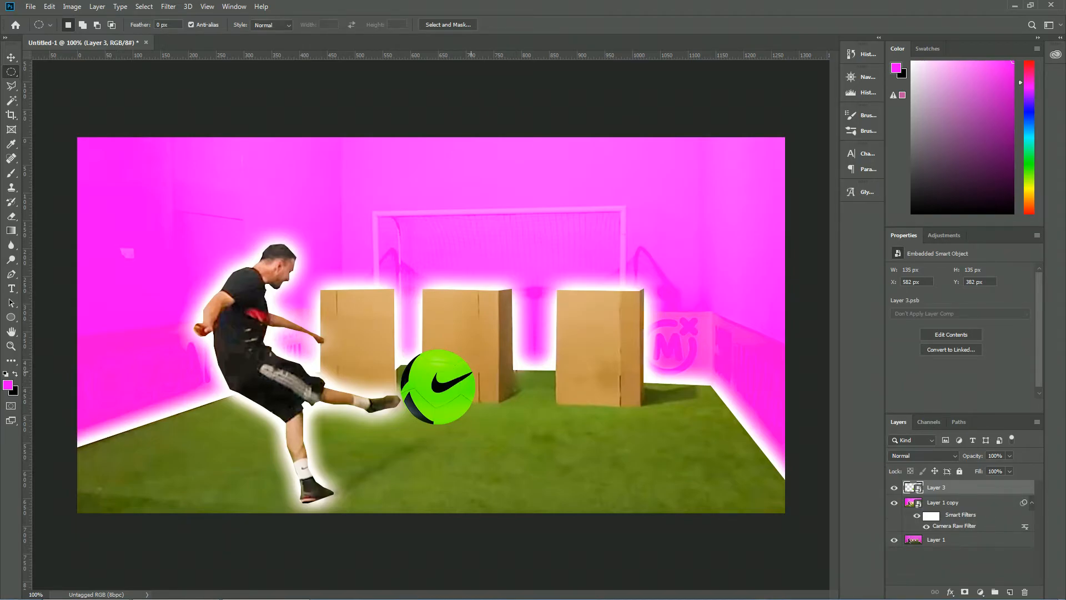
Scale the green Nike ball down to about 71 px wide and place it just in front of the player's raised foot.
key("ctrl+t")
left_click_drag(476, 350, 442, 400)
key("Return")
Duplicate the green ball, shrink the copy to about 55 px and place it to the right of the original.
left_click_drag(443, 399, 495, 391)
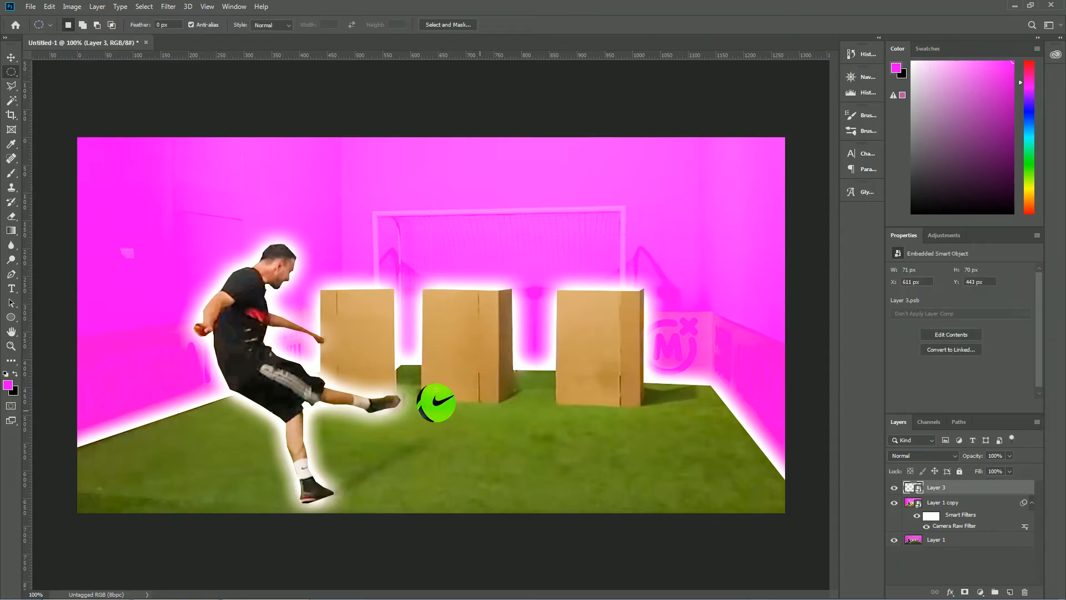
key("ctrl+j")
key("ctrl+t")
key("Return")
Duplicate the second ball, shrink the copy to about 50 px and place it farther right to continue the row.
key("ctrl+j")
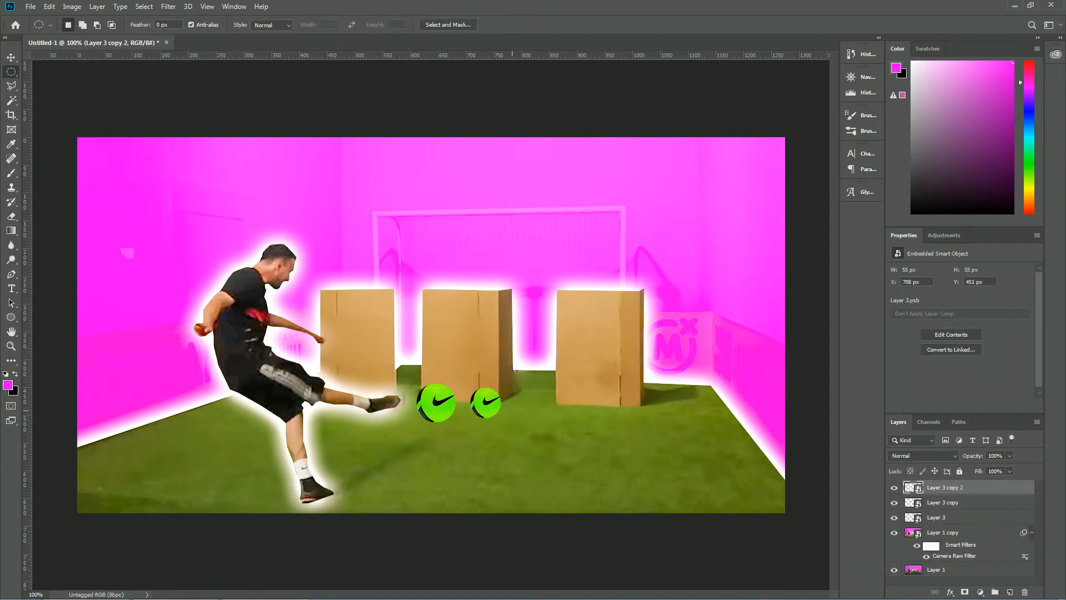
key("ctrl+t")
left_click_drag(487, 403, 547, 385)
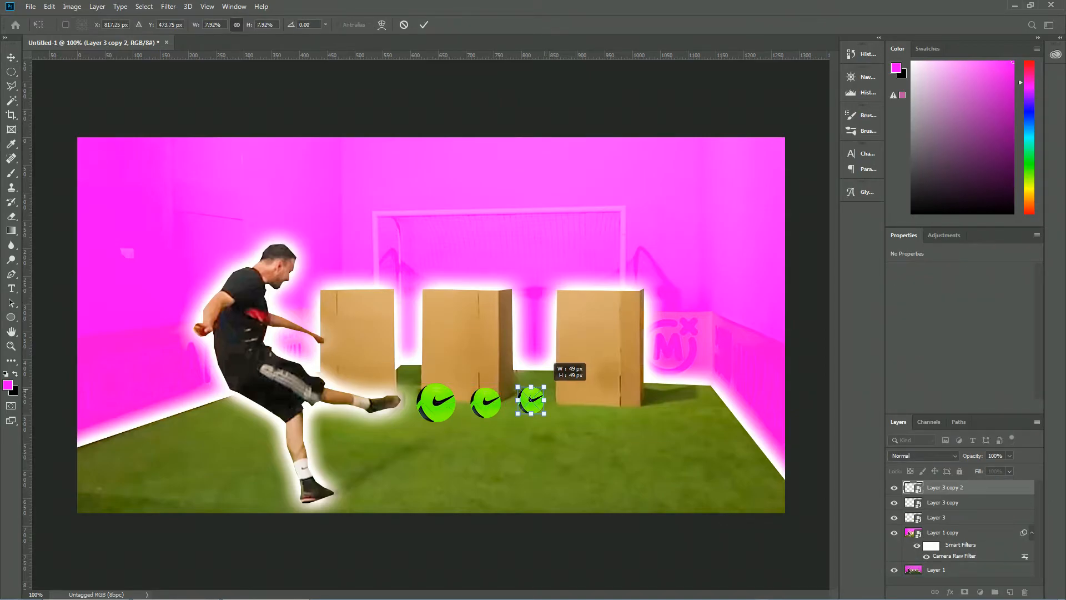
key("Return")
key("m")
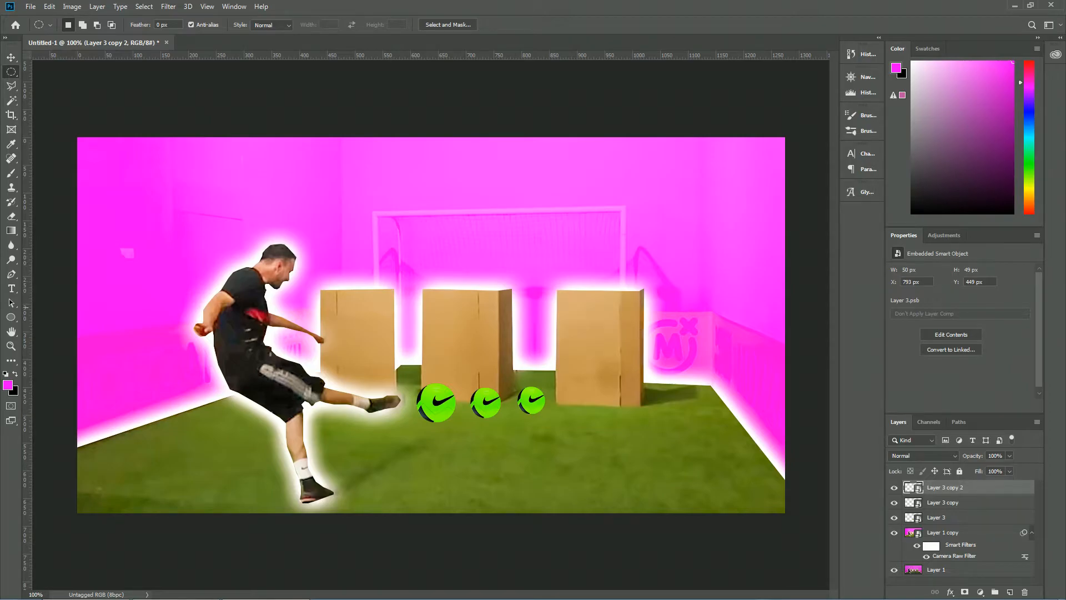
Apply a Motion Blur with an angle of 0° and a distance of 5 pixels to the smallest ball on Layer 3 copy 2.
left_click(168, 6)
mouse_move(227, 132)
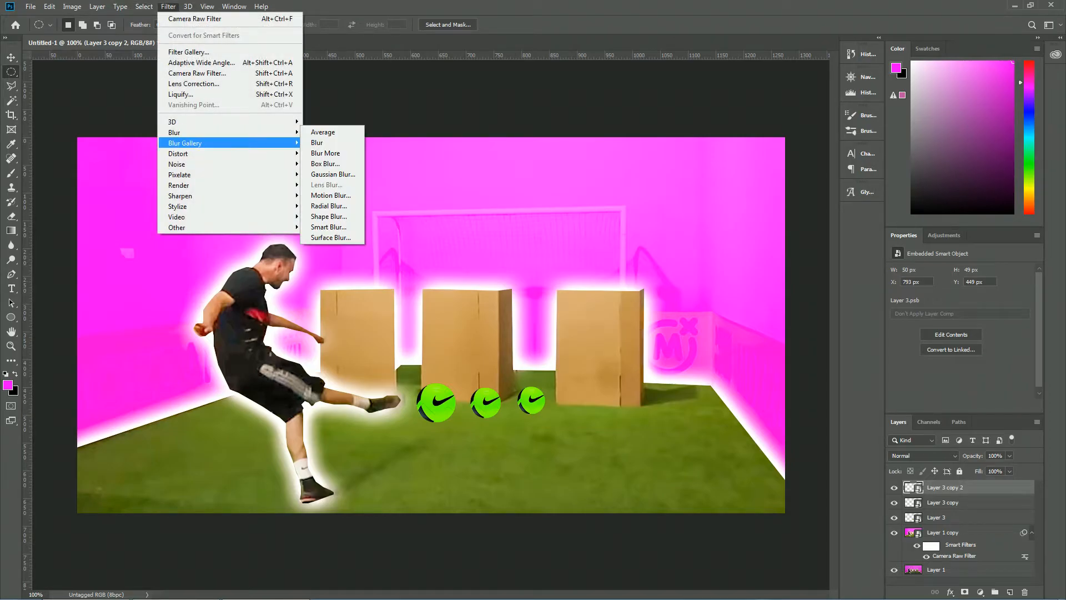
left_click(331, 195)
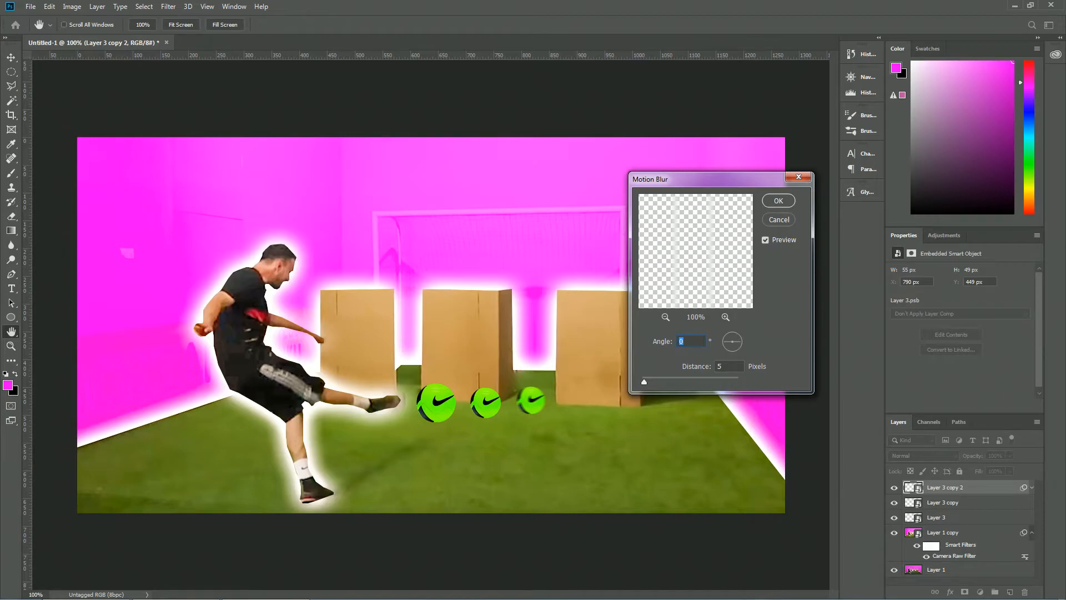
left_click(779, 200)
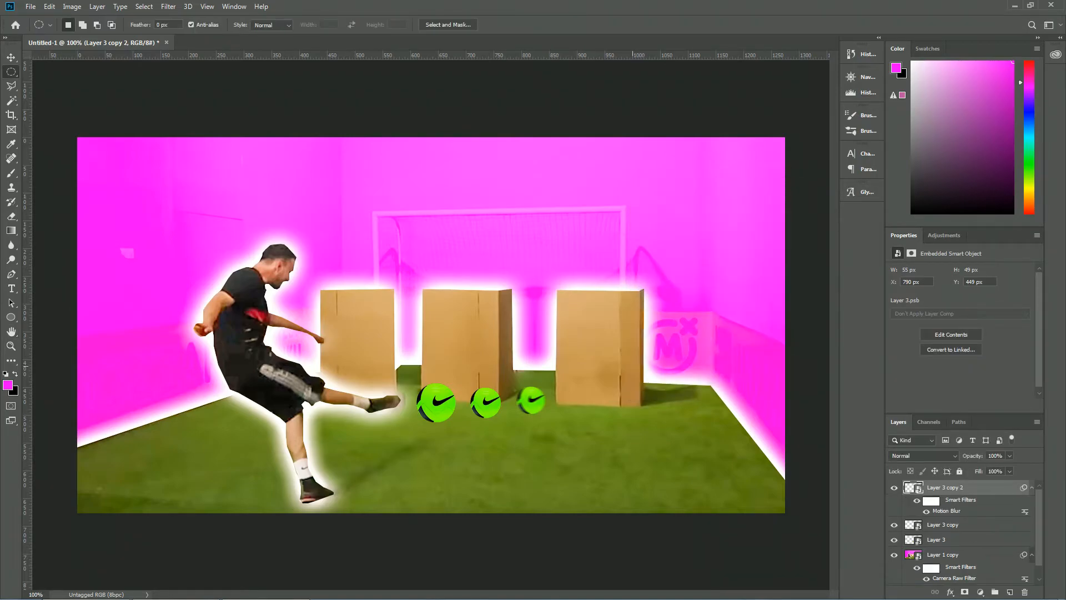
Reapply the same Motion Blur filter to the middle ball on Layer 3 copy.
left_click(944, 525)
key("ctrl+alt+f")
key("ctrl+minus")
key("ctrl+minus")
key("ctrl+minus")
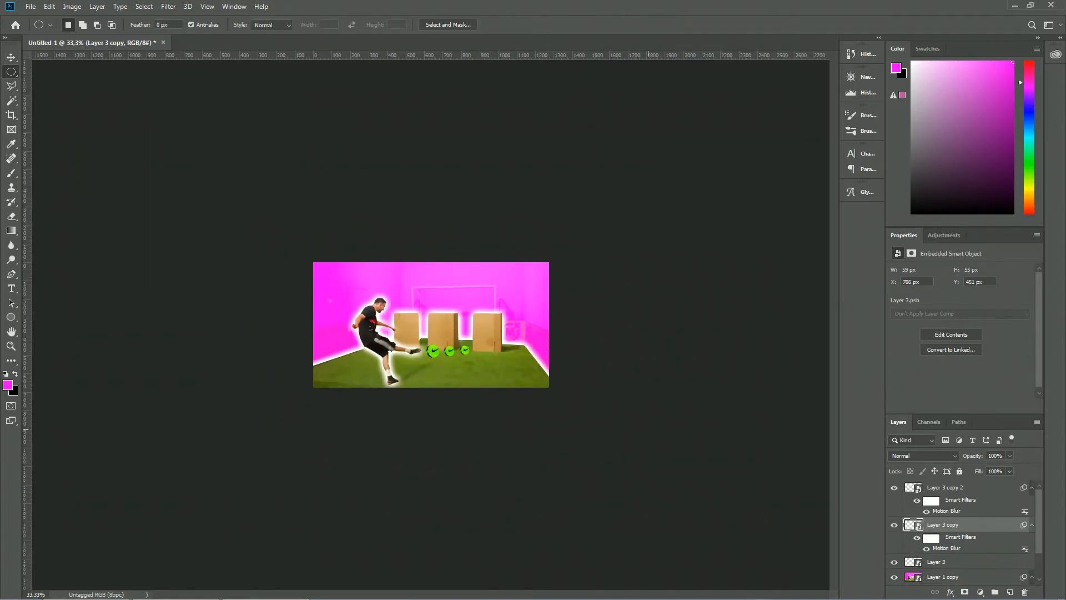
key("ctrl+1")
Give the largest ball on Layer 3 a dark Outer Glow.
double_click(972, 562)
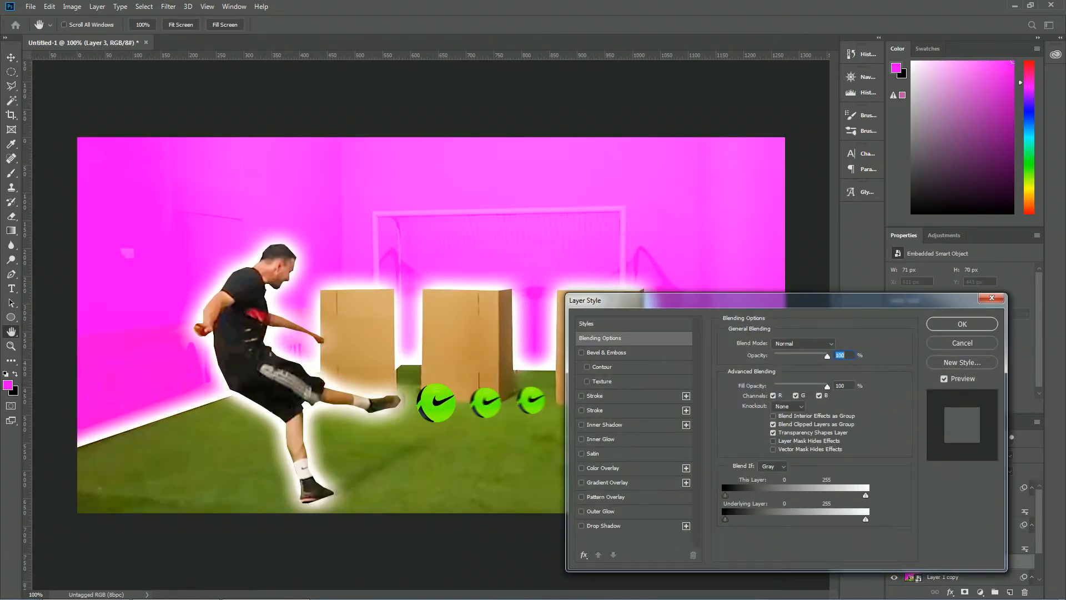
left_click(601, 512)
left_click(751, 382)
left_click(744, 439)
left_click(952, 293)
left_click_drag(817, 356, 795, 356)
key("Return")
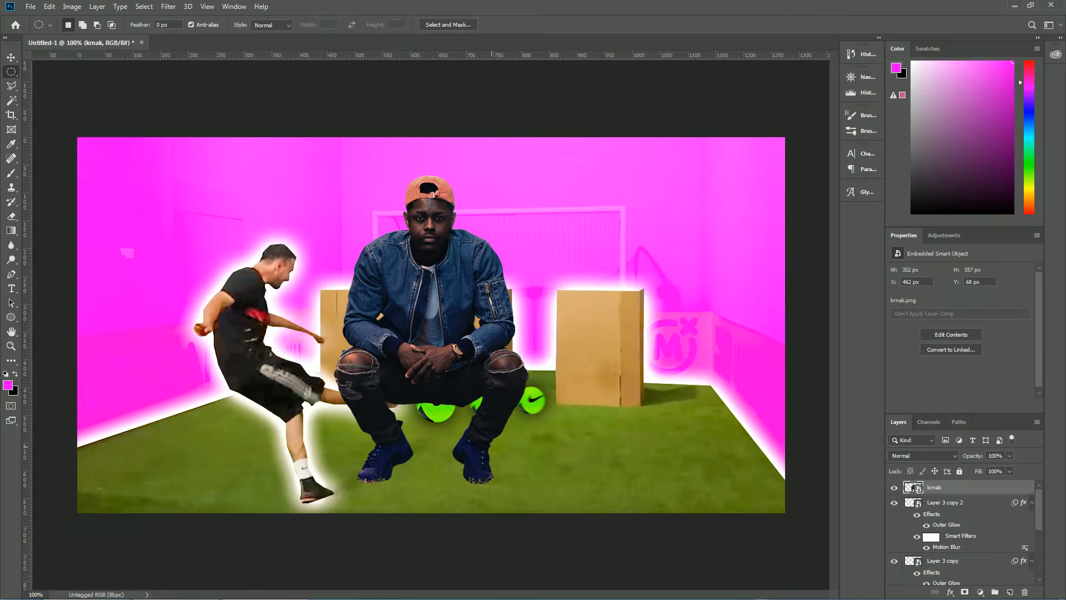
Scale the crouching man's image down to about 114 × 180 px and center it on the front of the rightmost box.
key("ctrl+t")
left_click_drag(675, 160, 401, 351)
left_click_drag(294, 416, 613, 348)
left_click_drag(718, 279, 662, 315)
left_click_drag(625, 379, 642, 359)
key("Return")
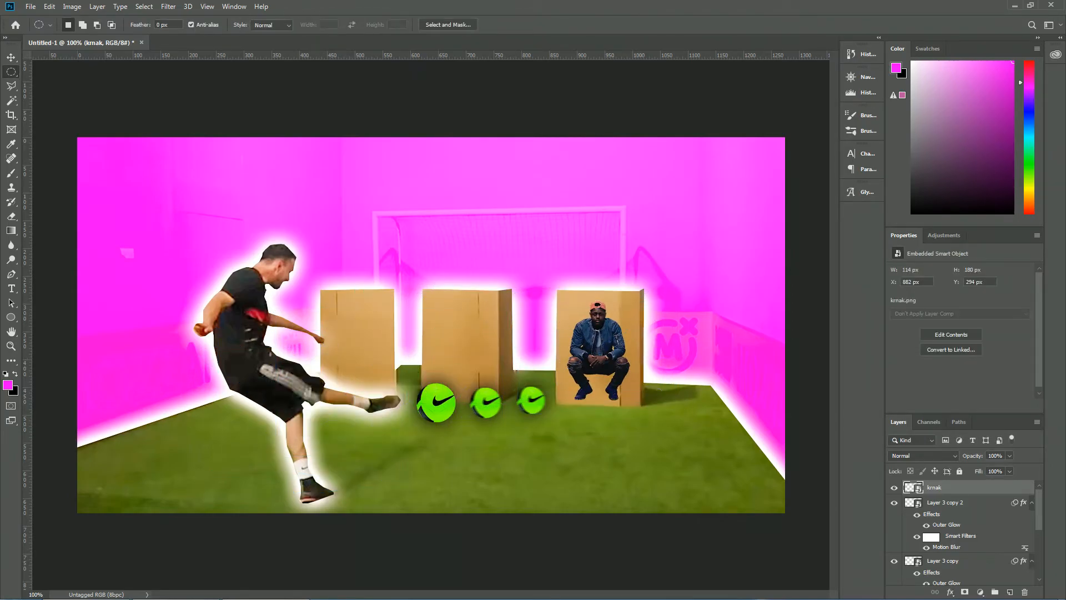
Turn the crouching man into a silhouette with a black Color Overlay at 100% opacity and a white Stroke.
double_click(977, 488)
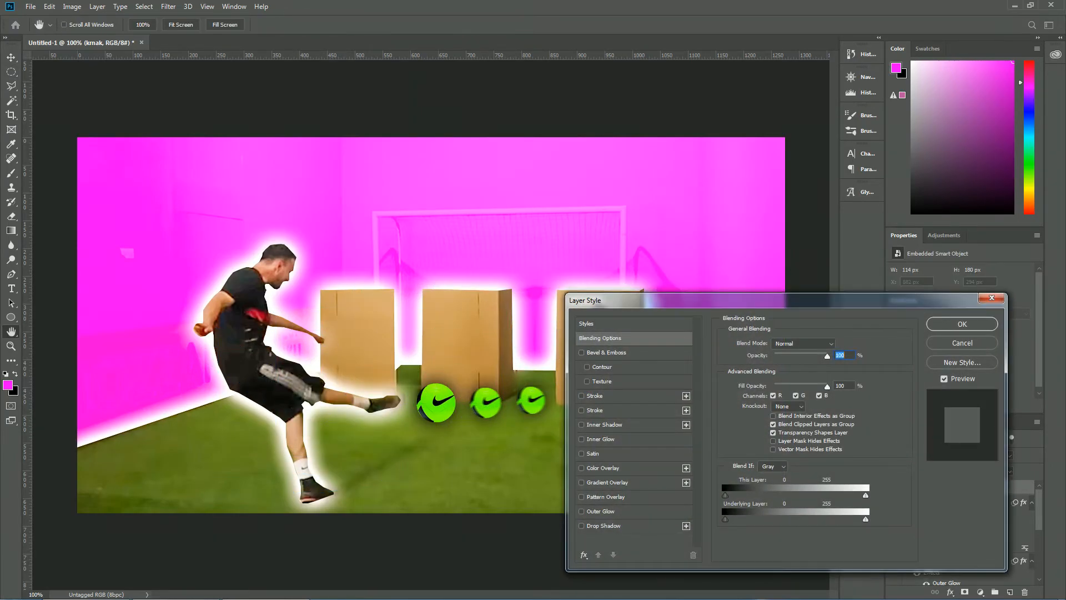
left_click(602, 468)
left_click_drag(736, 306, 810, 278)
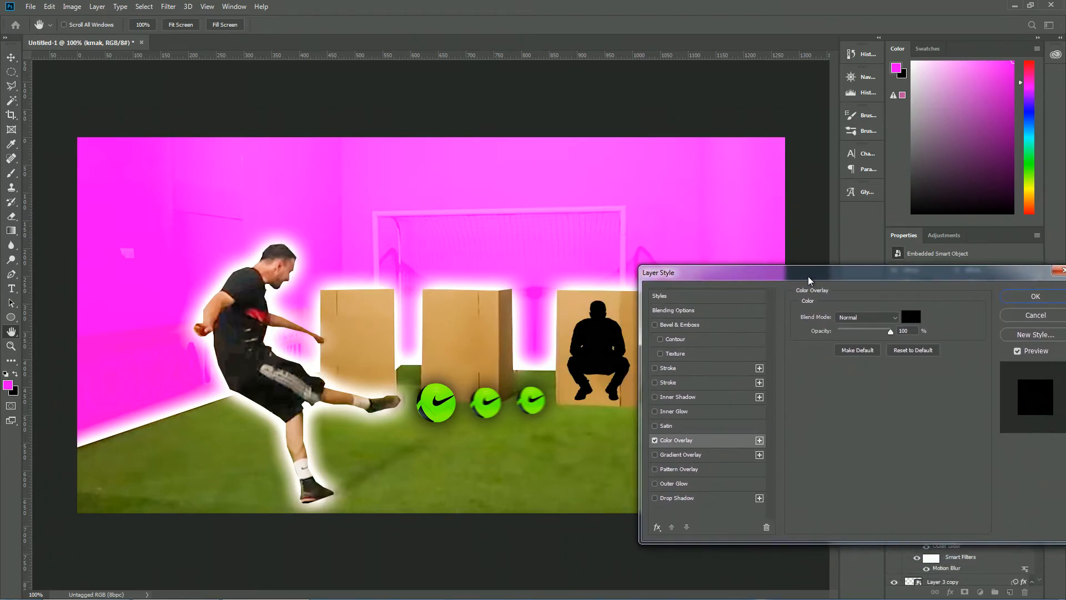
left_click(655, 367)
left_click_drag(722, 272, 455, 389)
key("Return")
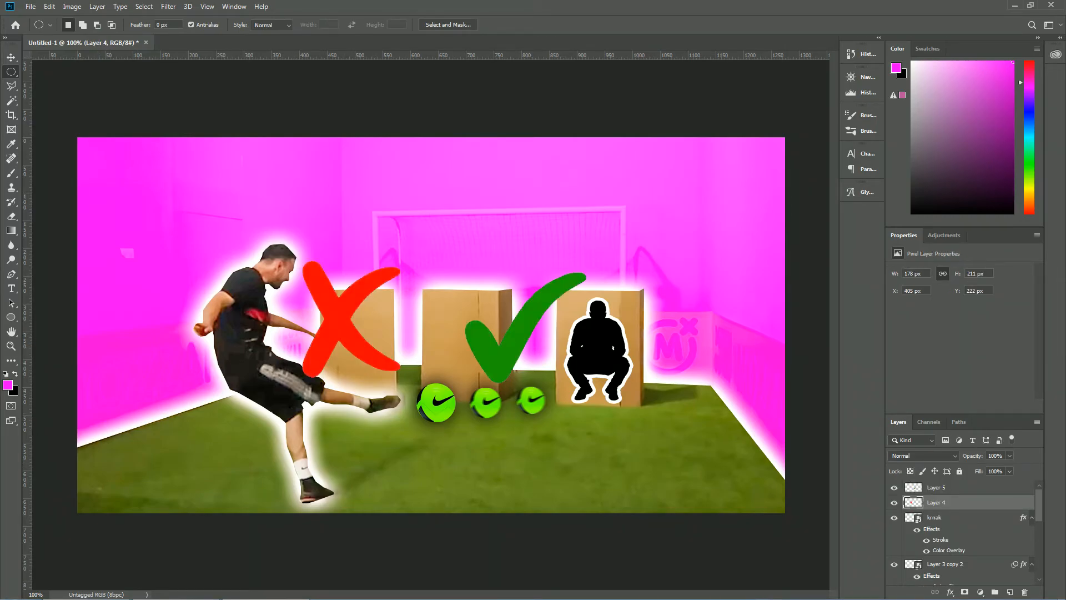
Scale the green check mark on Layer 5 down to about 128 × 118 px and place it above the rightmost box.
left_click(936, 488)
key("ctrl+t")
left_click_drag(520, 342, 611, 278)
left_click_drag(679, 207, 627, 251)
left_click_drag(594, 289, 606, 255)
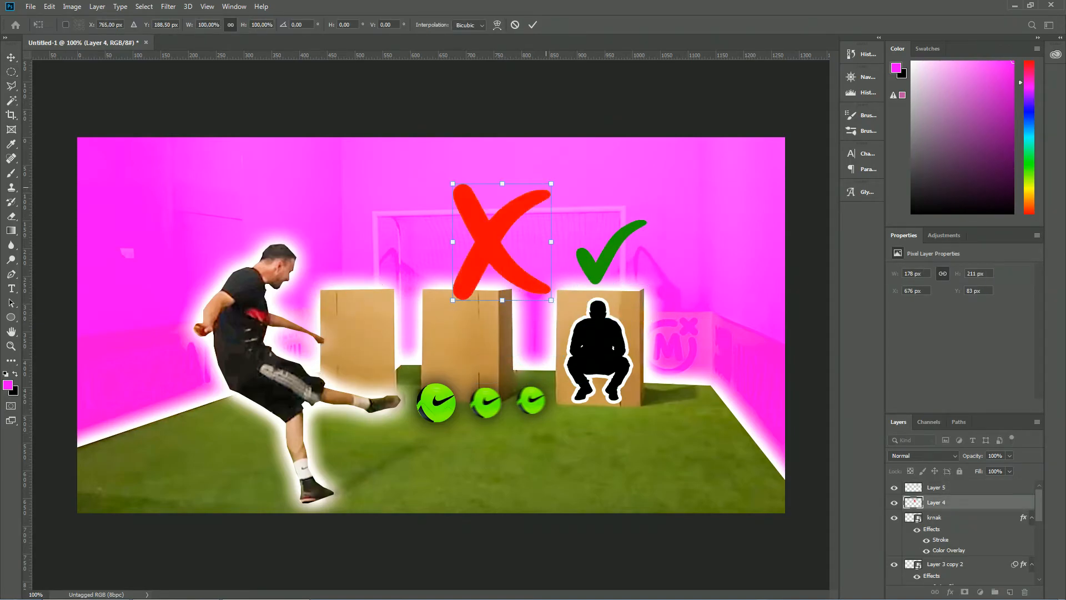
Scale the red X on Layer 4 down to about 109 × 129 px and position it above the middle box.
left_click_drag(551, 184, 509, 234)
left_click_drag(480, 265, 503, 277)
key("Return")
Duplicate the red X, place the copy above the leftmost box, and shift the green check mark on Layer 5 slightly upward.
key("ctrl+j")
key("ctrl+t")
left_click_drag(475, 222, 361, 222)
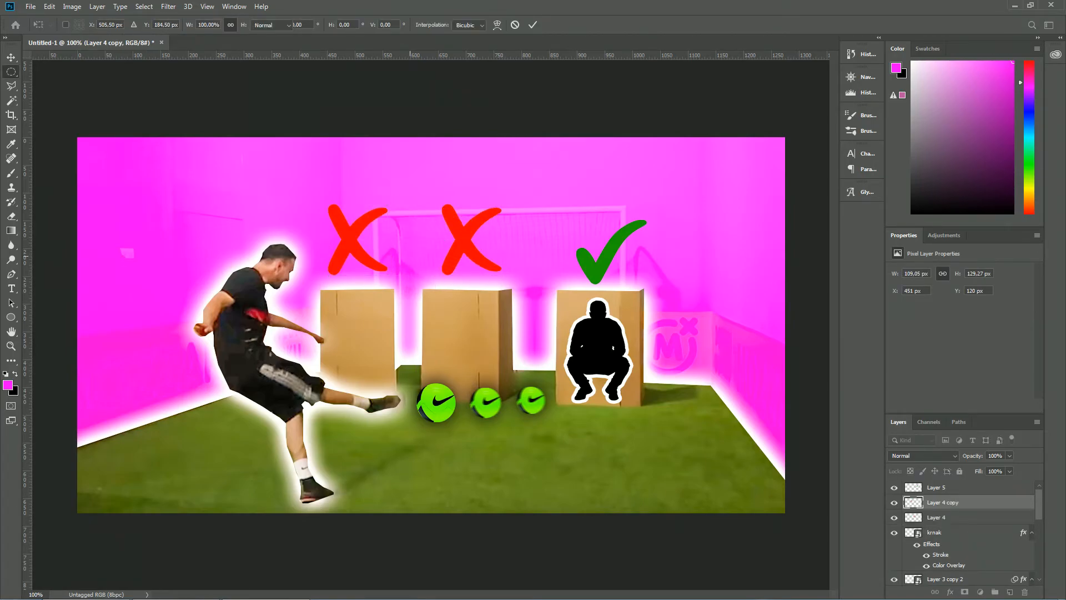
key("Return")
left_click(936, 487)
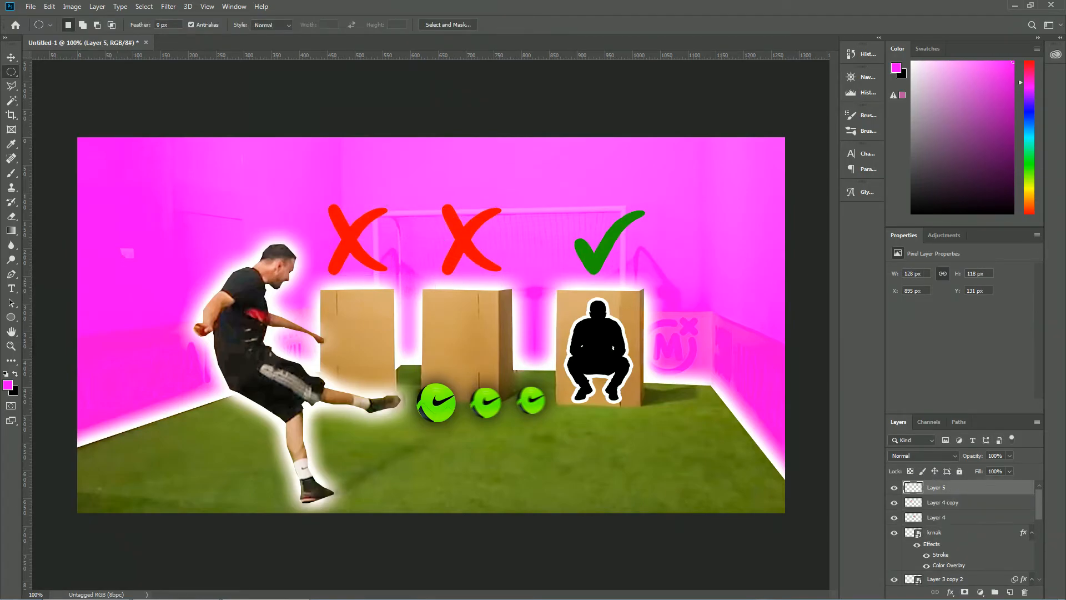
Style the check mark on Layer 5 with a green Color Overlay and two Strokes, and merge all layers into one.
double_click(979, 487)
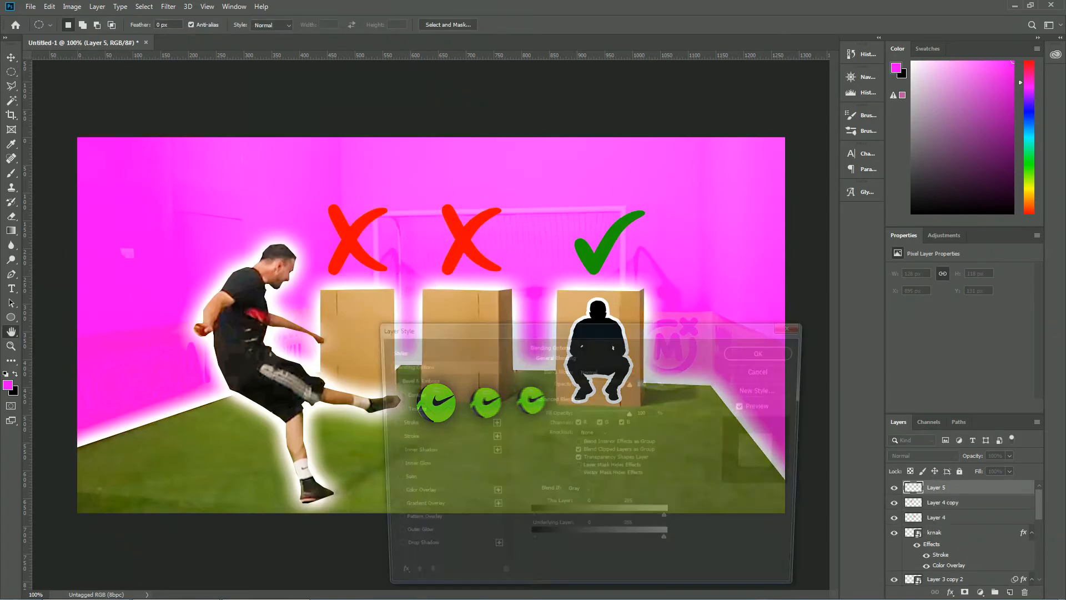
left_click(408, 495)
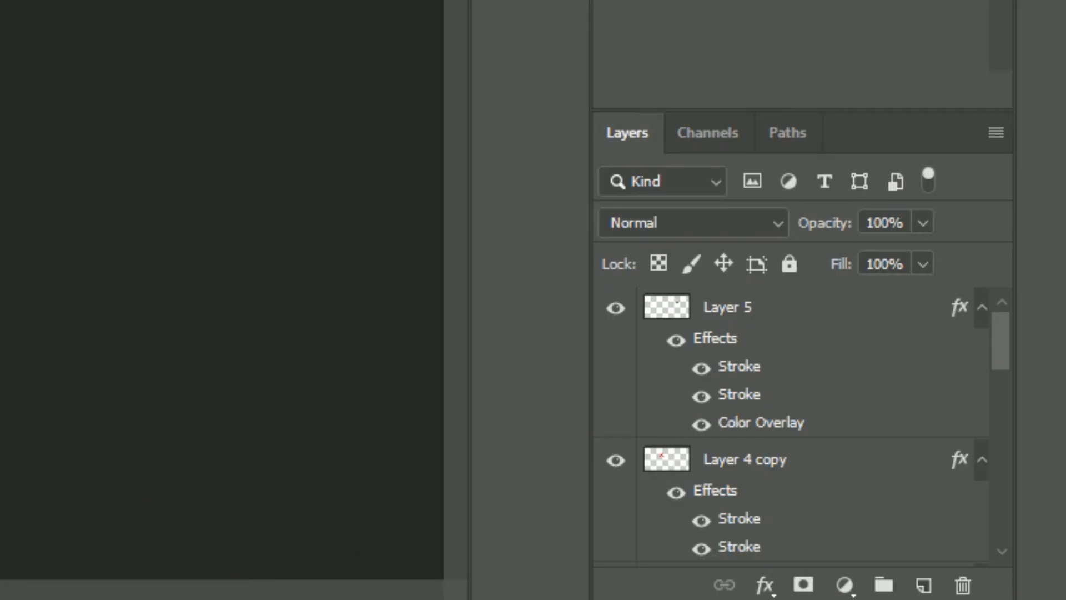
key("ctrl+alt+a")
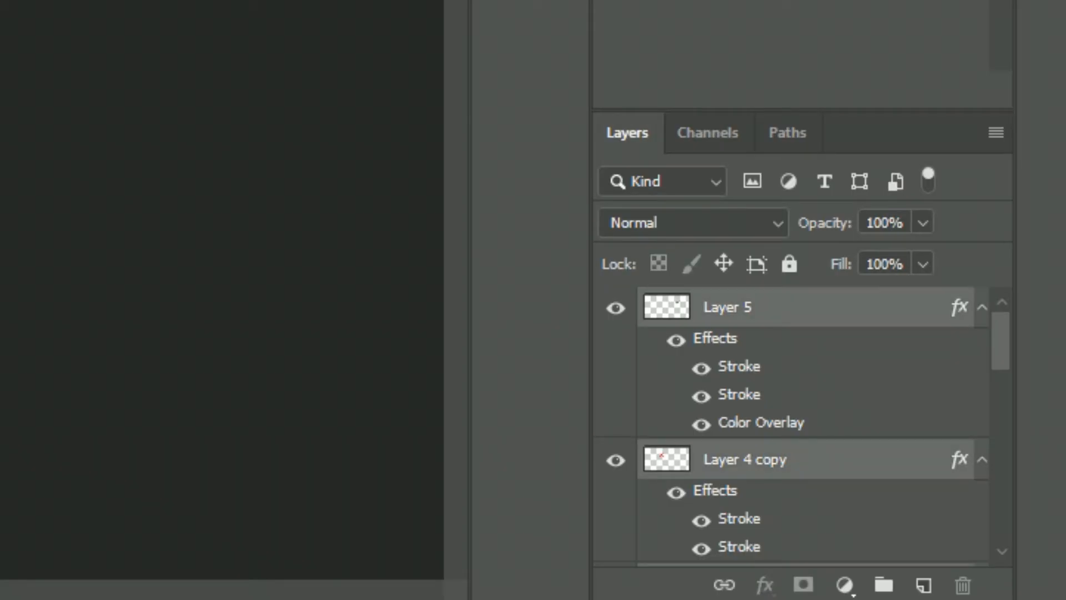
key("ctrl+e")
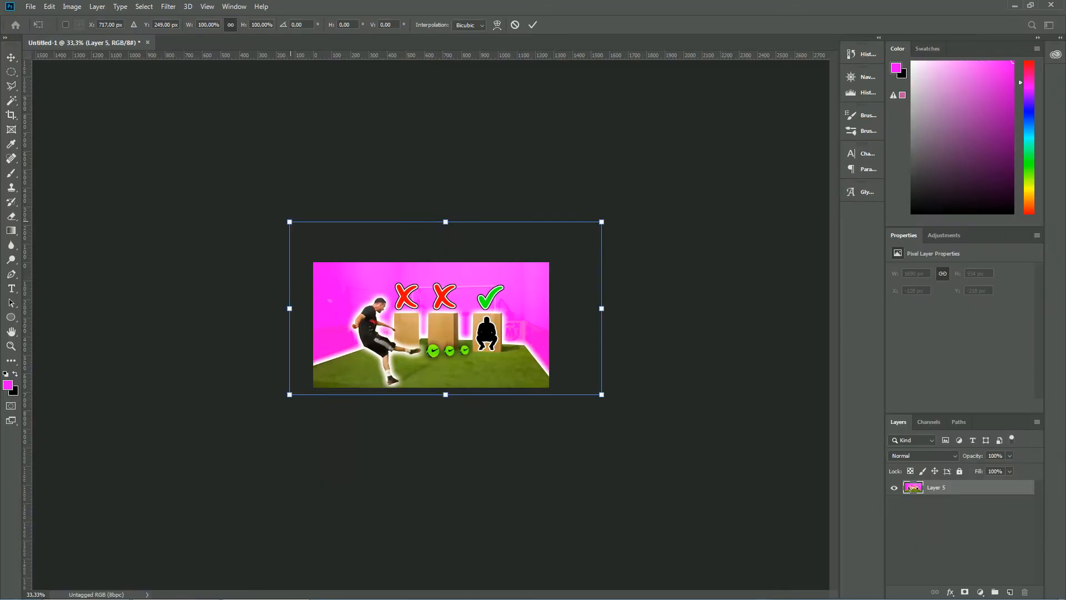
Scale the merged artwork up to about 113.55% and nudge it upward so the scene fills more of the canvas.
left_click_drag(290, 222, 245, 196)
left_click_drag(428, 281, 439, 289)
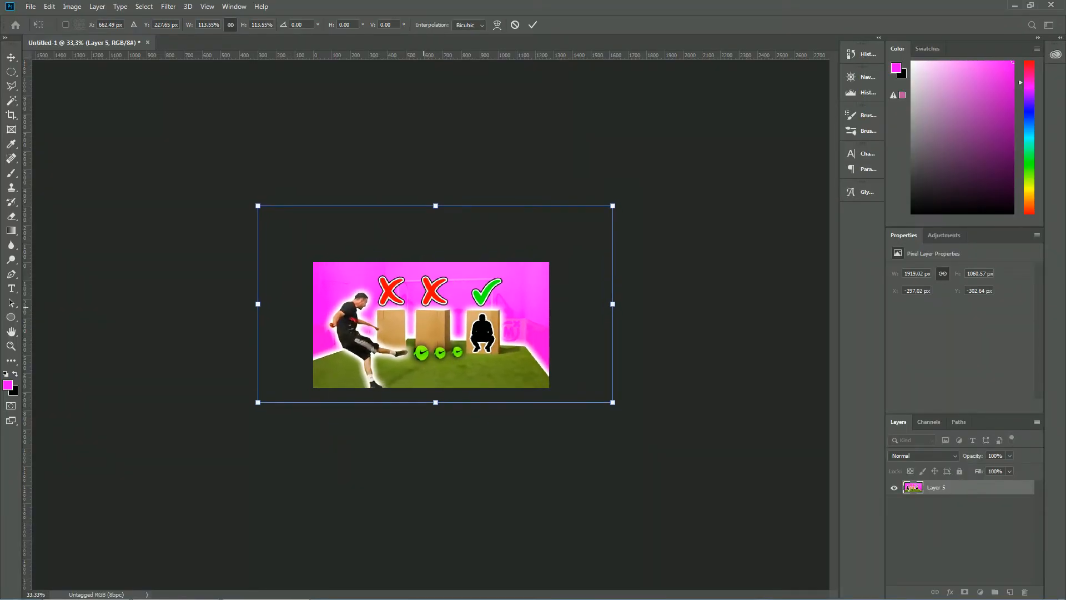
key("Up")
key("Up")
key("Up")
key("Up")
key("Up")
key("Up")
key("Up")
key("Up")
key("Return")
On a new layer, outline a slanted wedge about 1.35 in wide along the canvas's left edge with the Polygonal Lasso.
scroll(422, 307, "up", 2)
left_click(1010, 592)
left_click(11, 85)
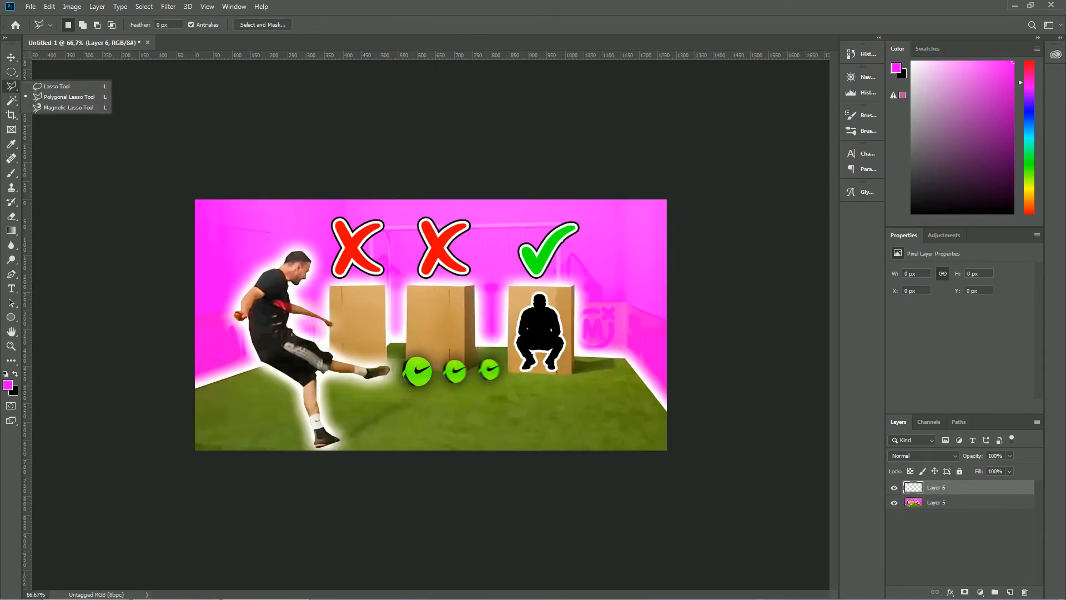
left_click(69, 96)
left_click(232, 190)
left_click(188, 502)
left_click(160, 233)
left_click(178, 168)
left_click(231, 190)
Paint the selected wedge solid white with the Brush and deselect it.
key("b")
key("d")
key("x")
left_click_drag(212, 199, 174, 542)
key("m")
key("ctrl+d")
Duplicate the white wedge, flip the copy horizontally and vertically, and place it flush against the canvas's right edge.
key("ctrl+j")
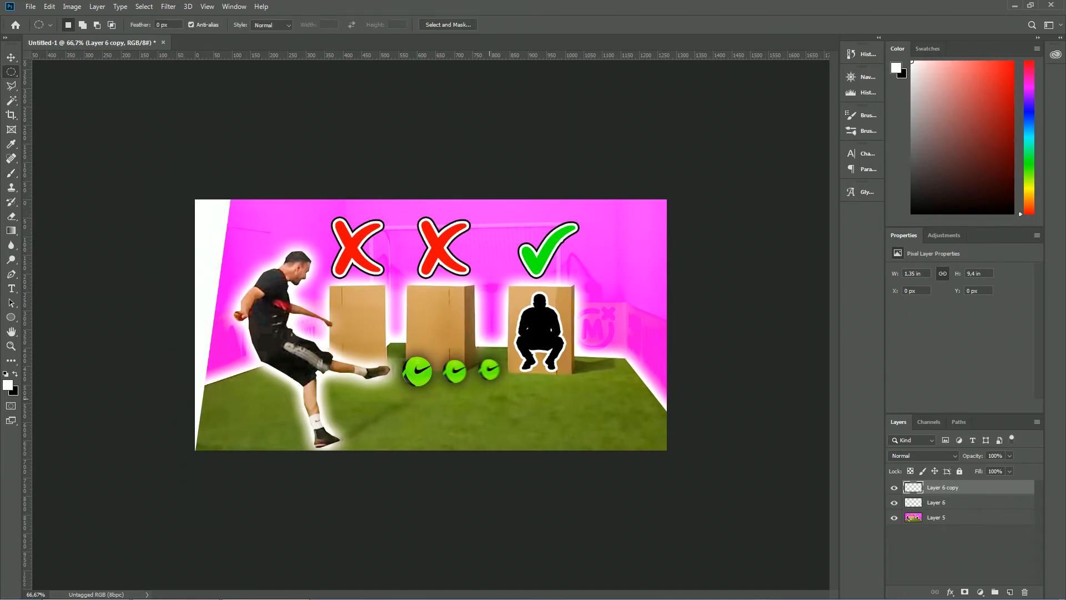
key("ctrl+t")
right_click(209, 276)
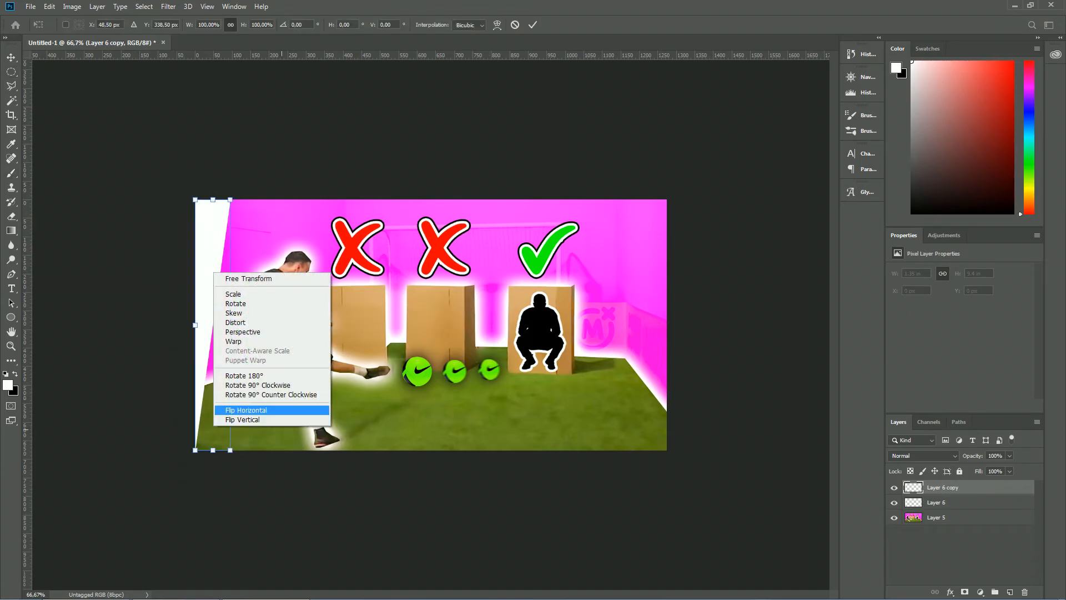
left_click(241, 413)
right_click(209, 276)
left_click(237, 422)
left_click_drag(229, 339, 668, 340)
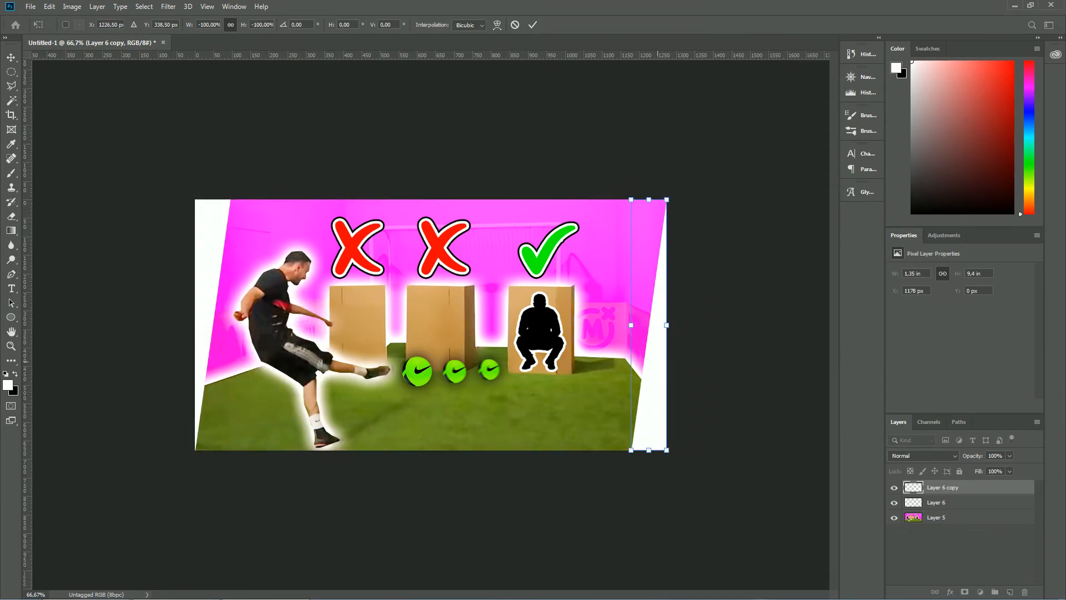
key("Return")
Merge the two white wedge layers and copy the part of Layer 5 lying between the wedges to a new layer.
left_click(955, 503, "ctrl")
key("ctrl+e")
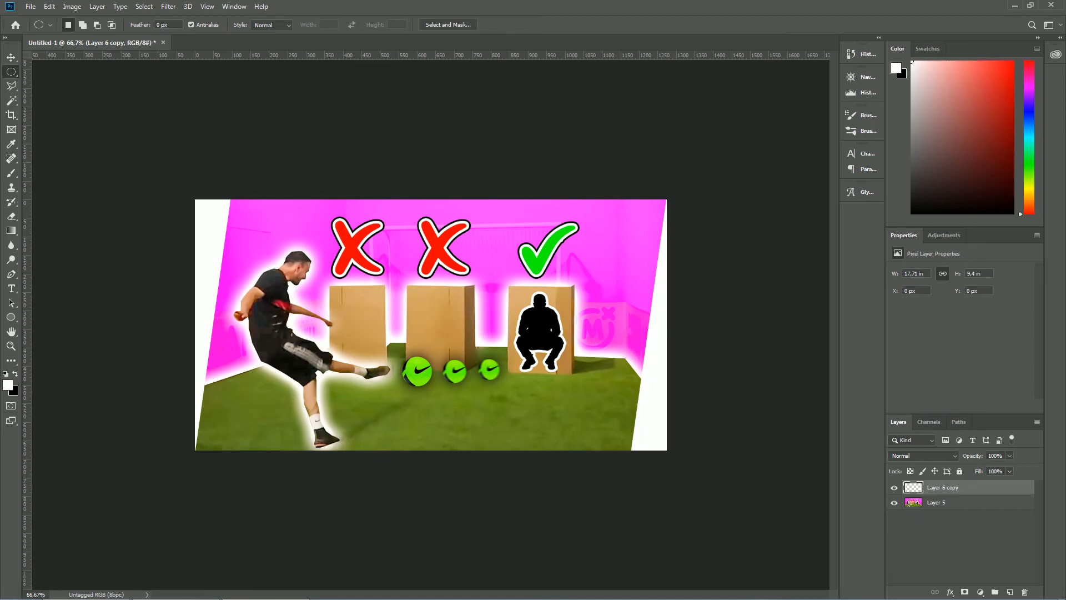
left_click(914, 488, "ctrl")
right_click(657, 398)
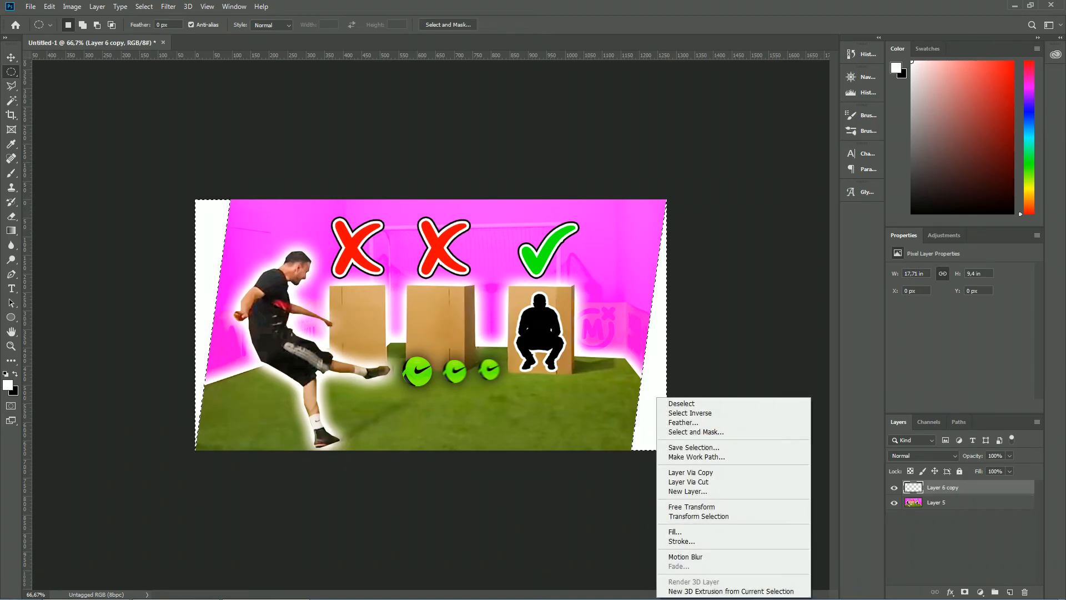
left_click(690, 412)
left_click(909, 502)
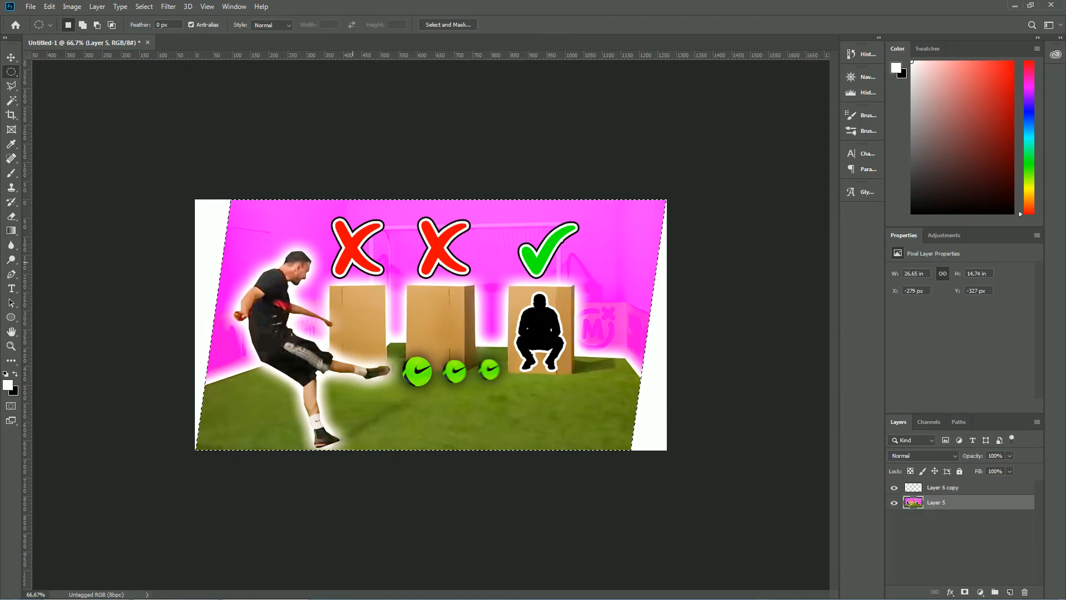
key("ctrl+j")
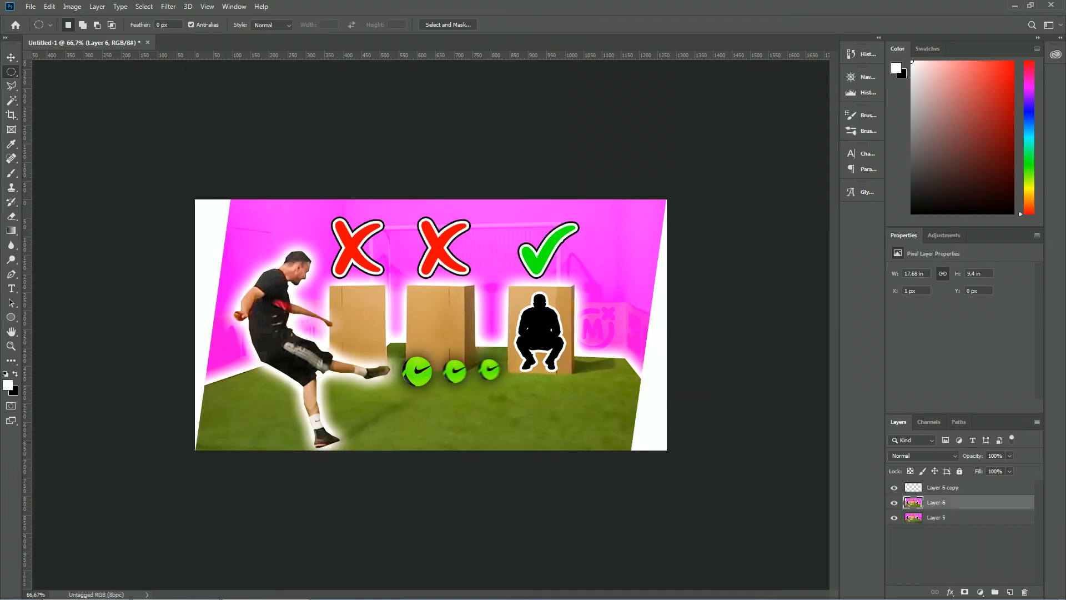
Add a green Inner Glow to the slanted scene on Layer 6 with 100% opacity, 100% choke and 7 px size.
double_click(975, 503)
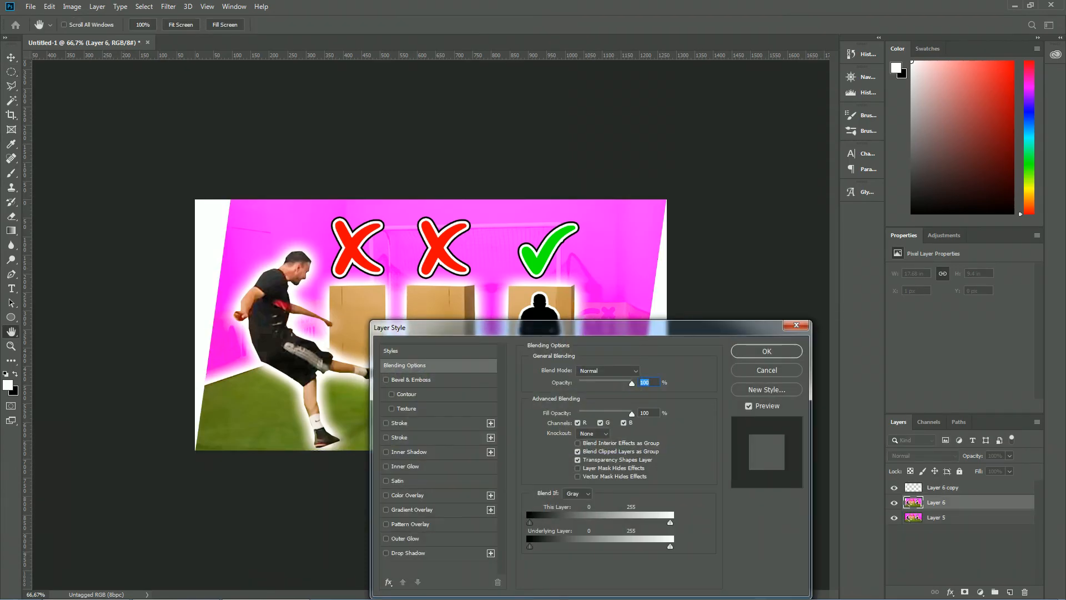
left_click(405, 466)
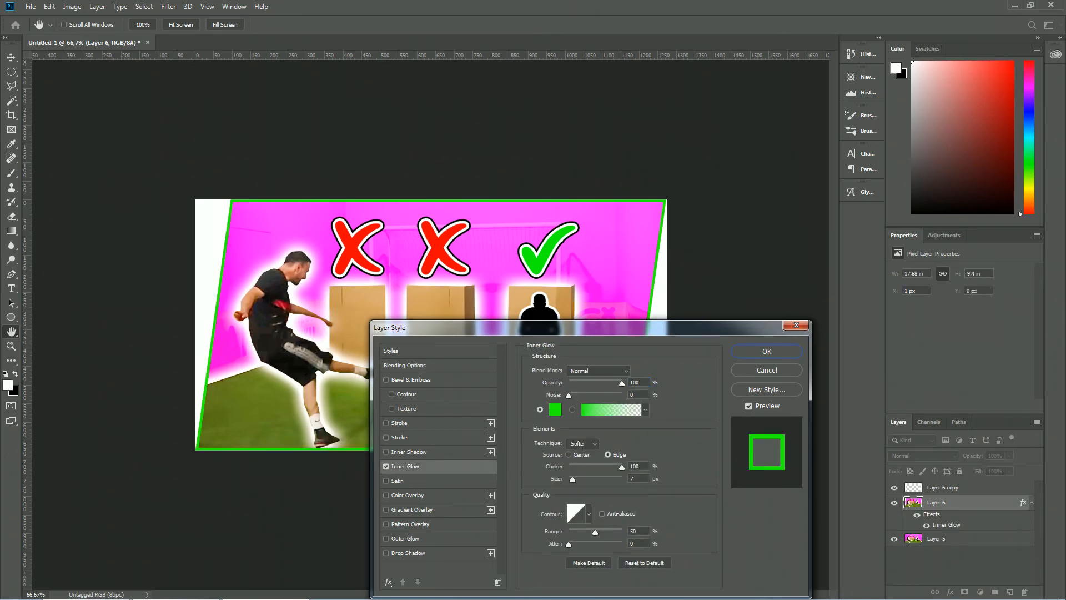
left_click(767, 351)
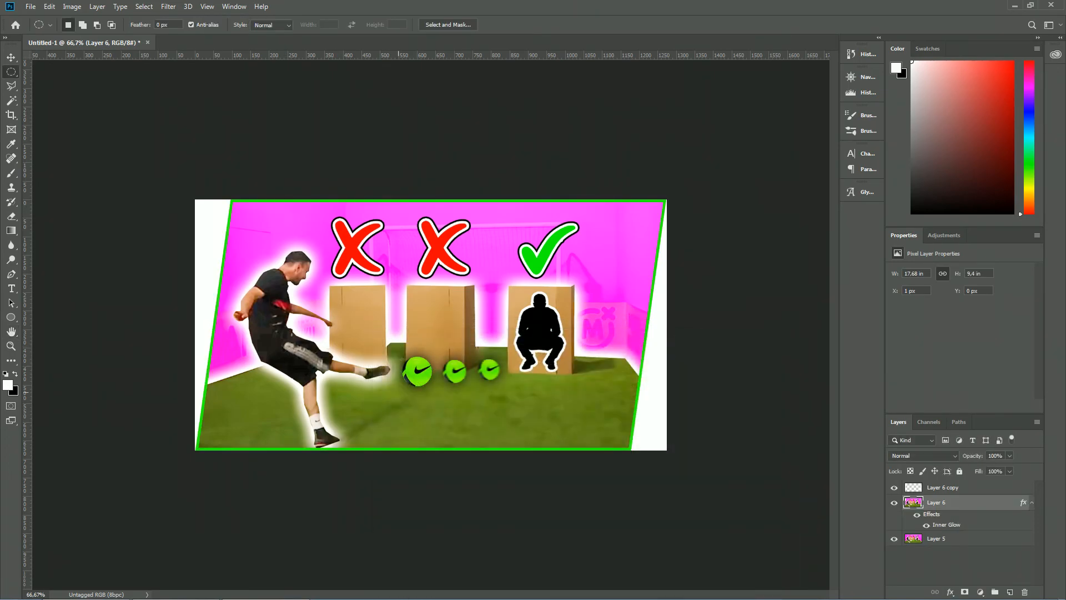
scroll(523, 379, "down", 4)
scroll(522, 380, "up", 3)
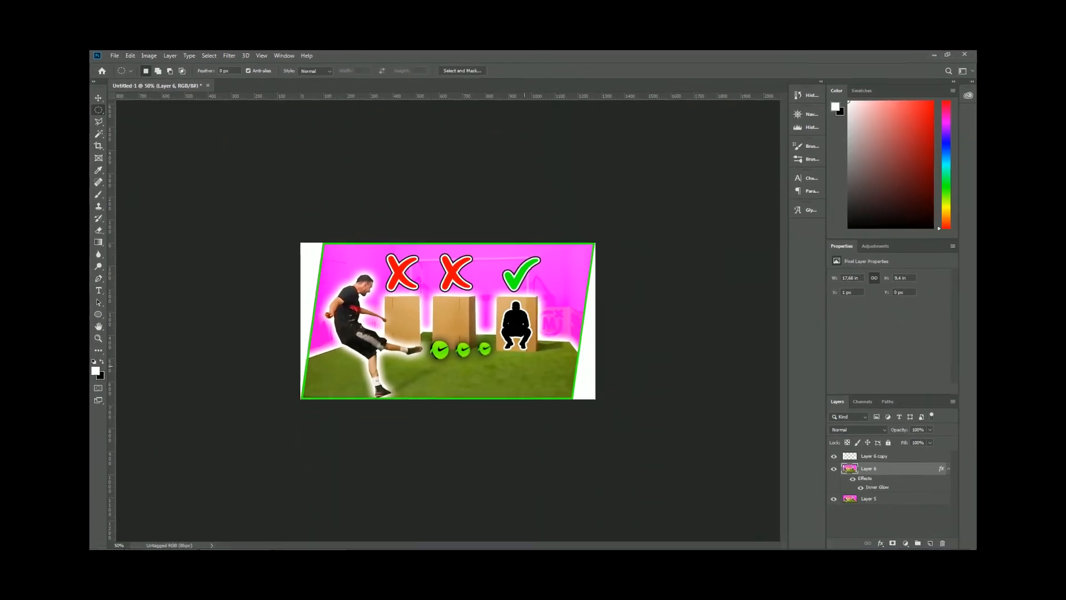